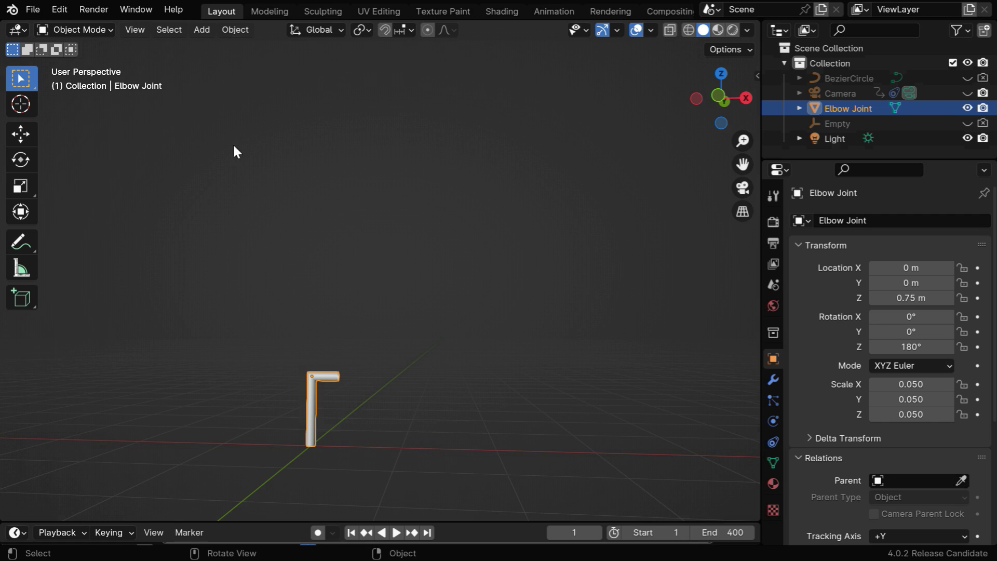
Add a UV sphere at the pipe's open end (X 0.4 m, Z 0.8 m), scaled to 0.086
click(203, 35)
mouse_move(208, 44)
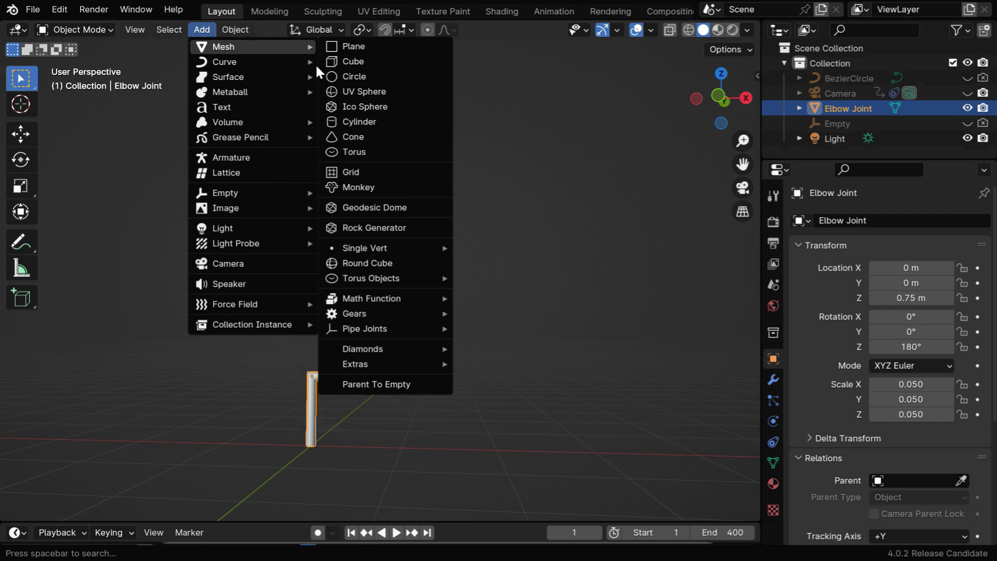
click(343, 87)
key(s)
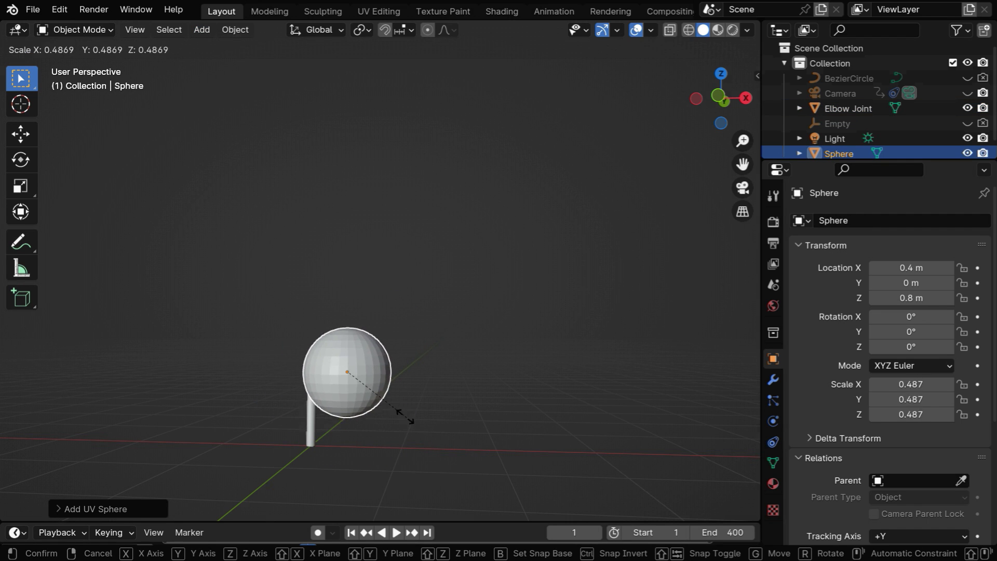
click(361, 370)
key(g)
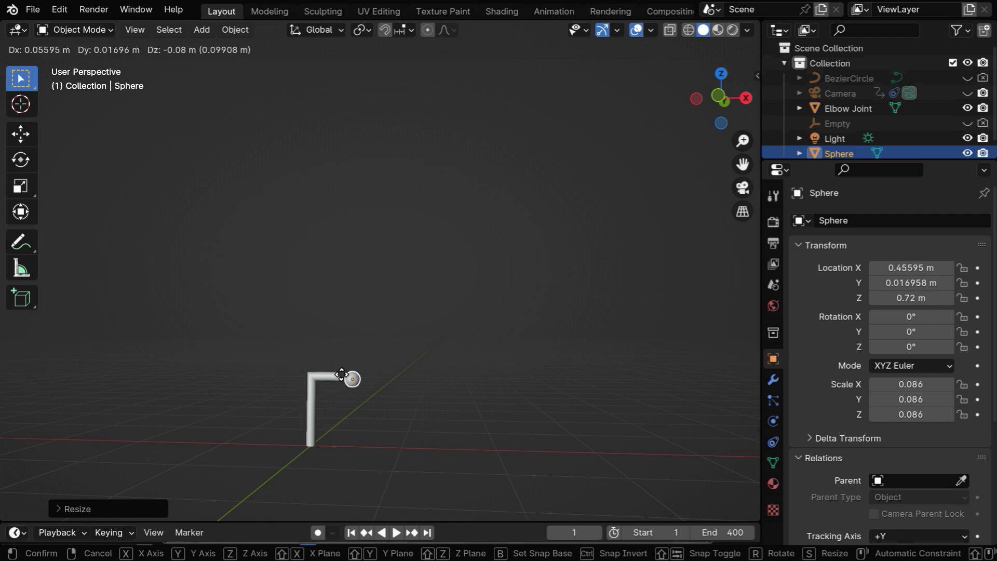
key(Escape)
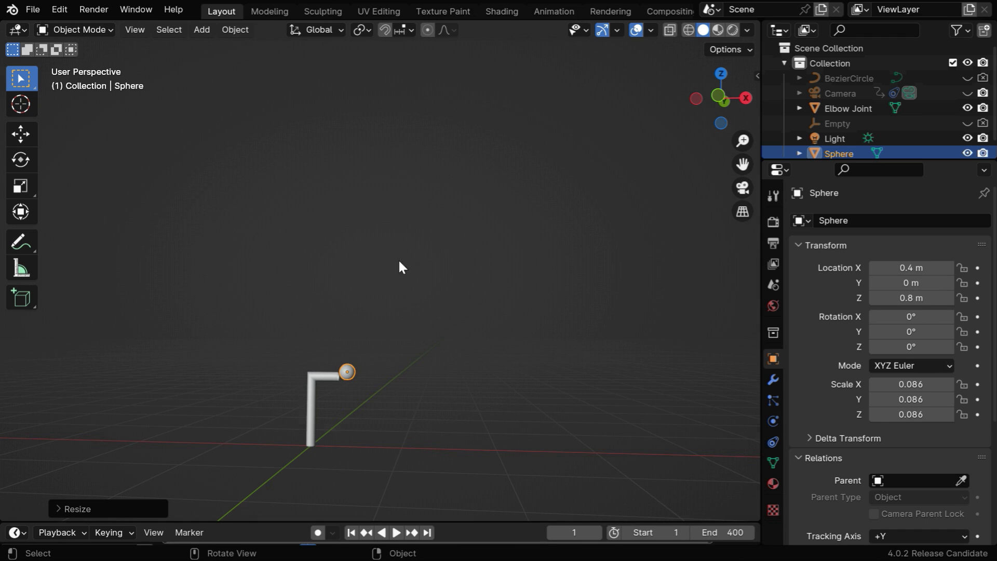
Add a particle system to the sphere with Emission End 400, Number 100 and Lifetime 400
click(772, 399)
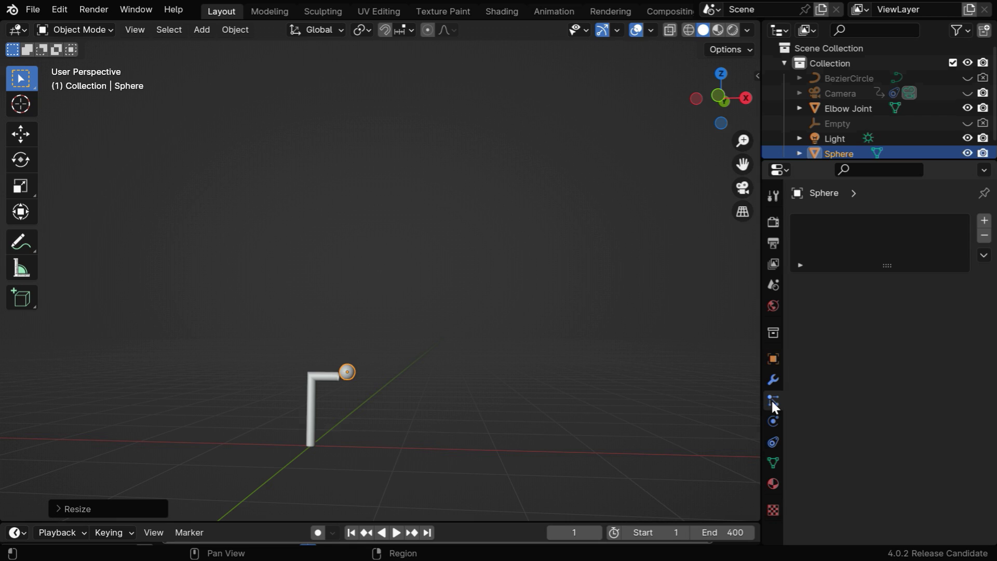
click(984, 221)
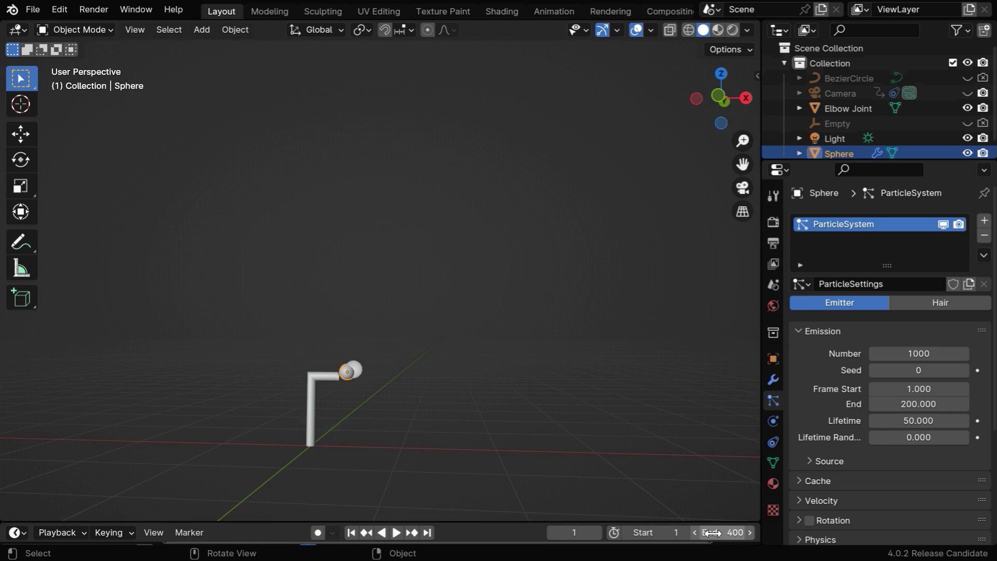
click(918, 404)
text(400)
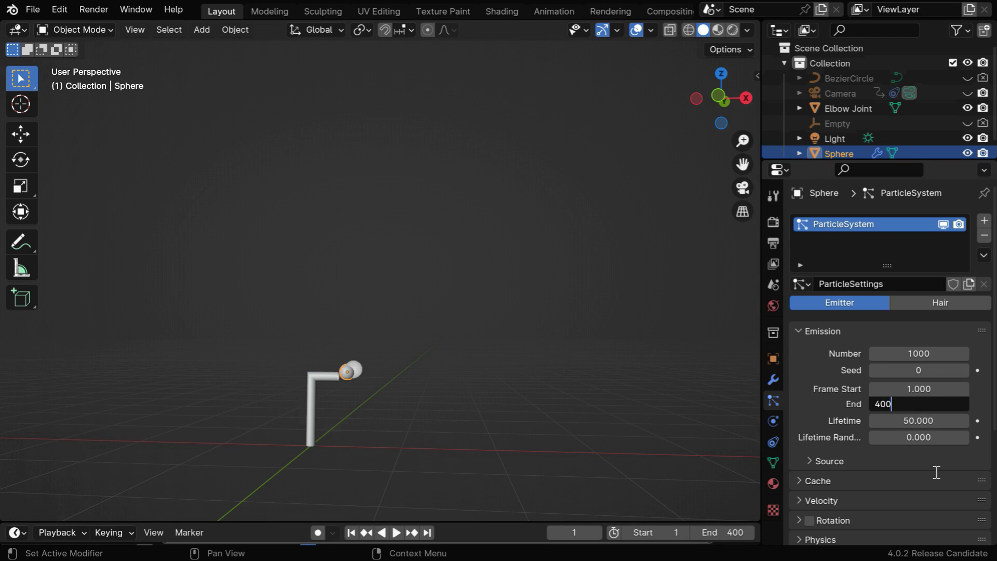
key(Return)
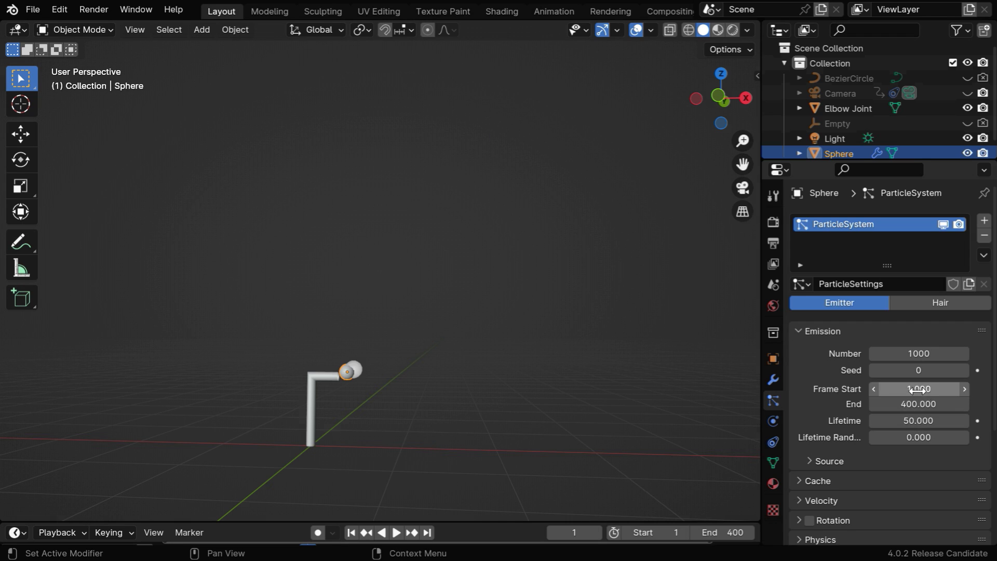
click(922, 354)
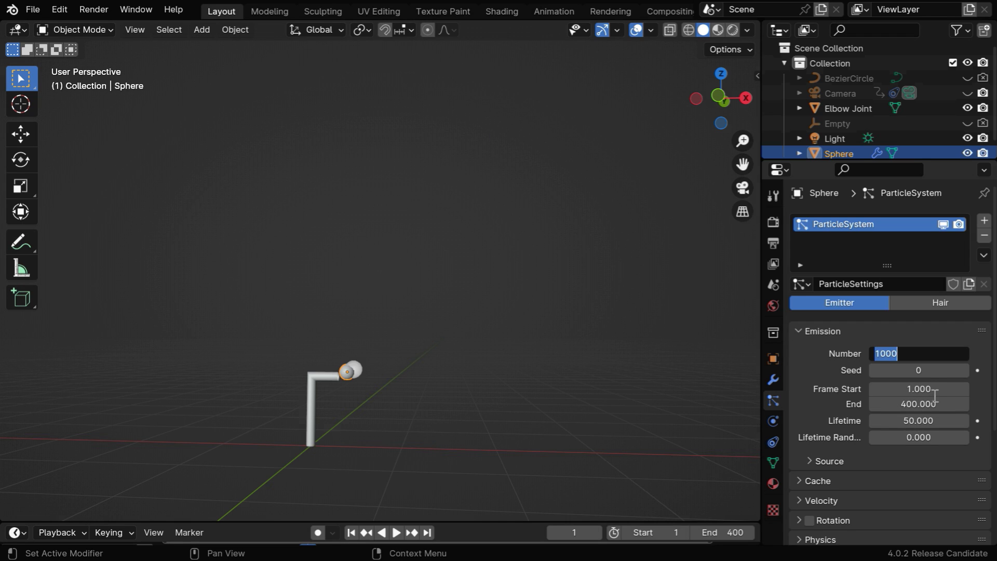
text(100)
key(Return)
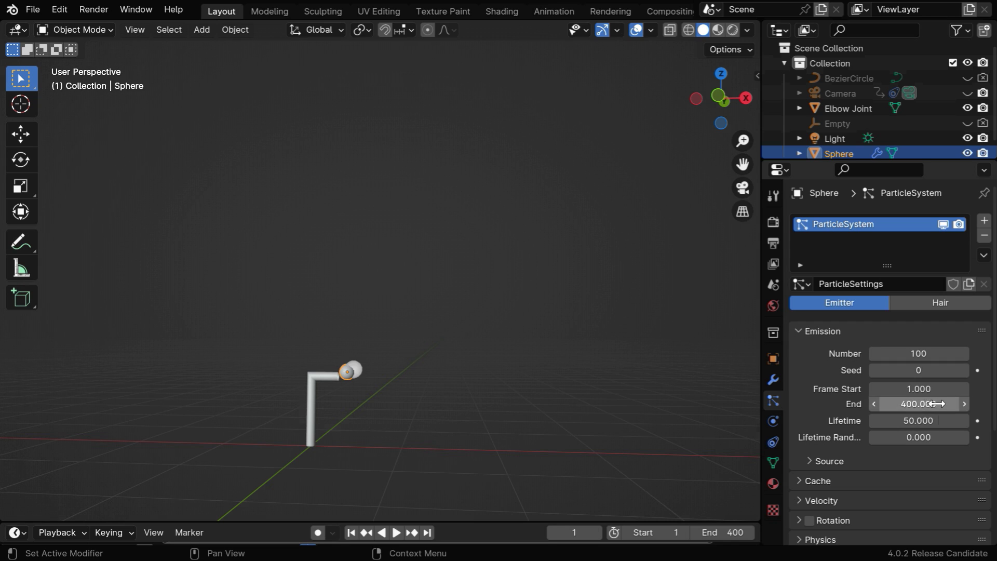
click(918, 421)
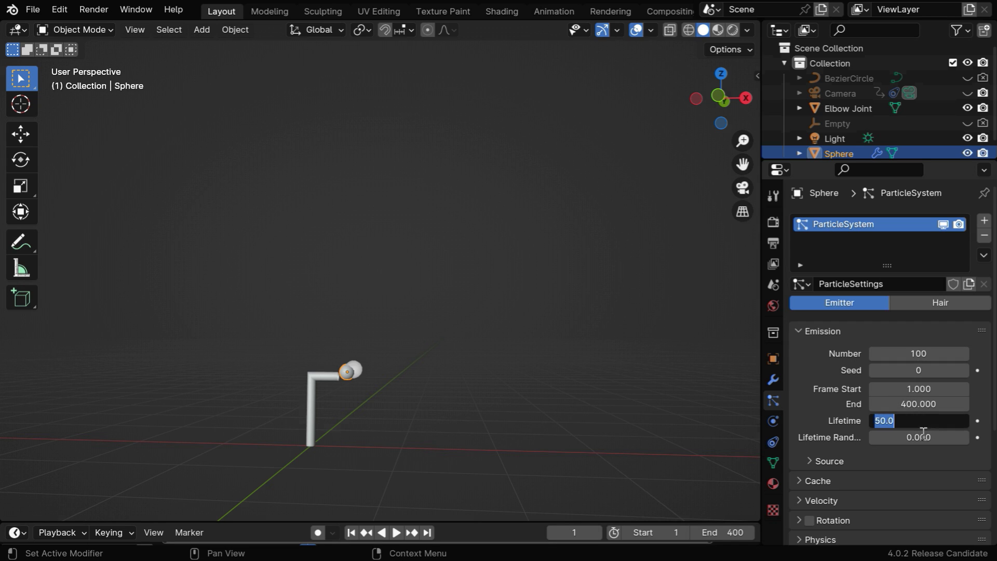
text(400)
key(Return)
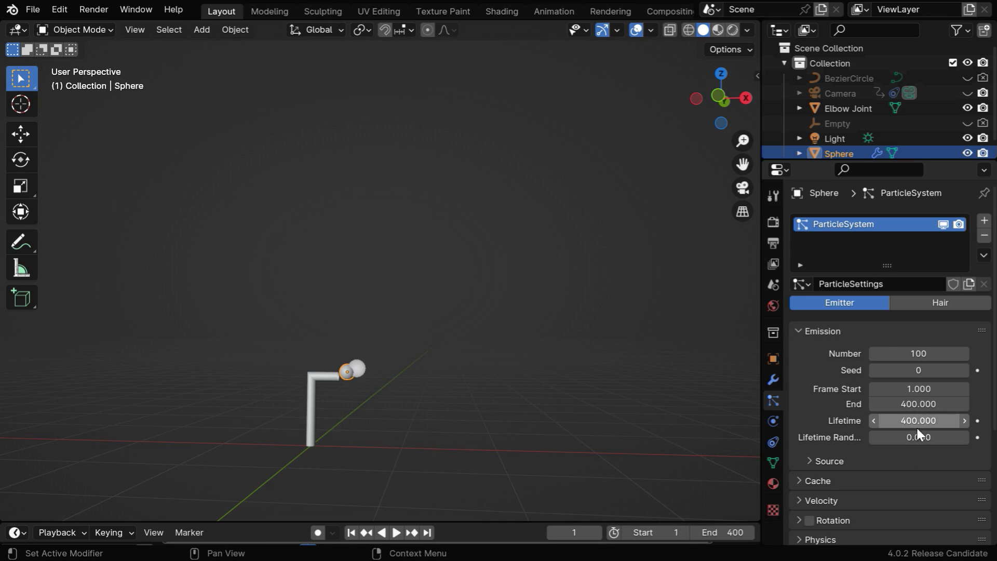
Preview the emission up to frame 85, then view the scene's -9.8 m/s² gravity
click(398, 533)
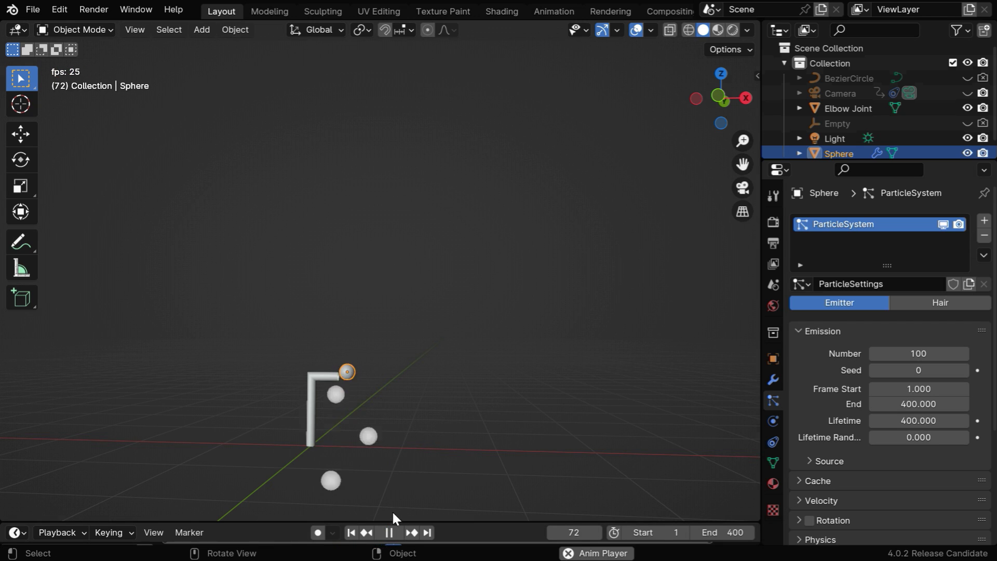
click(389, 532)
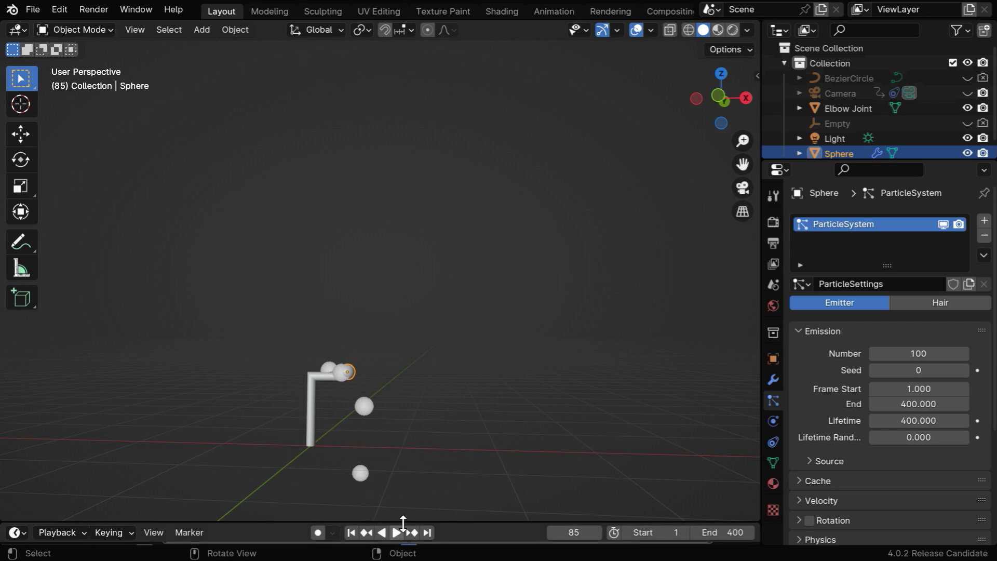
click(773, 289)
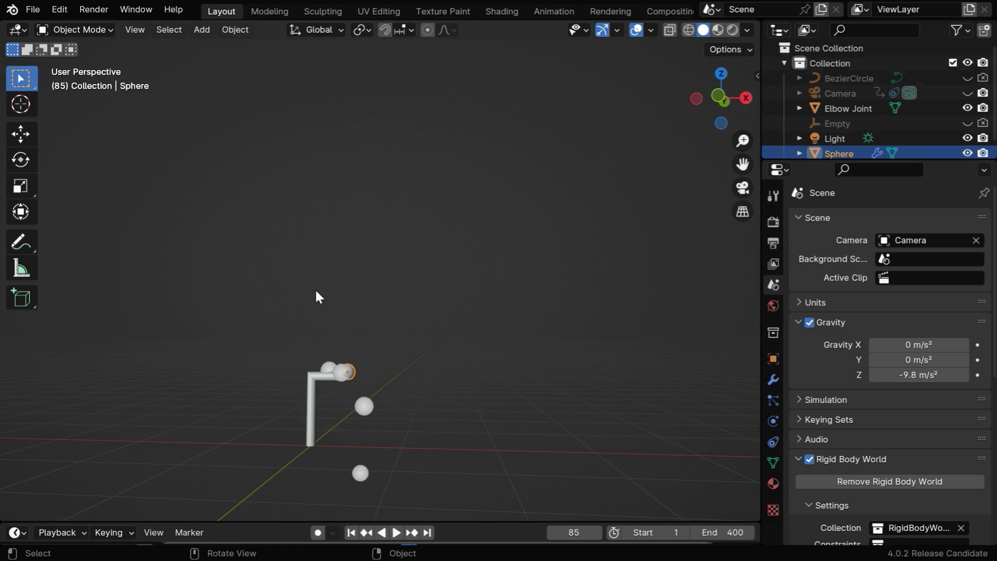
Set the particle system's Field Weights gravity to -0.01
click(772, 400)
scroll(830, 445, down, 6)
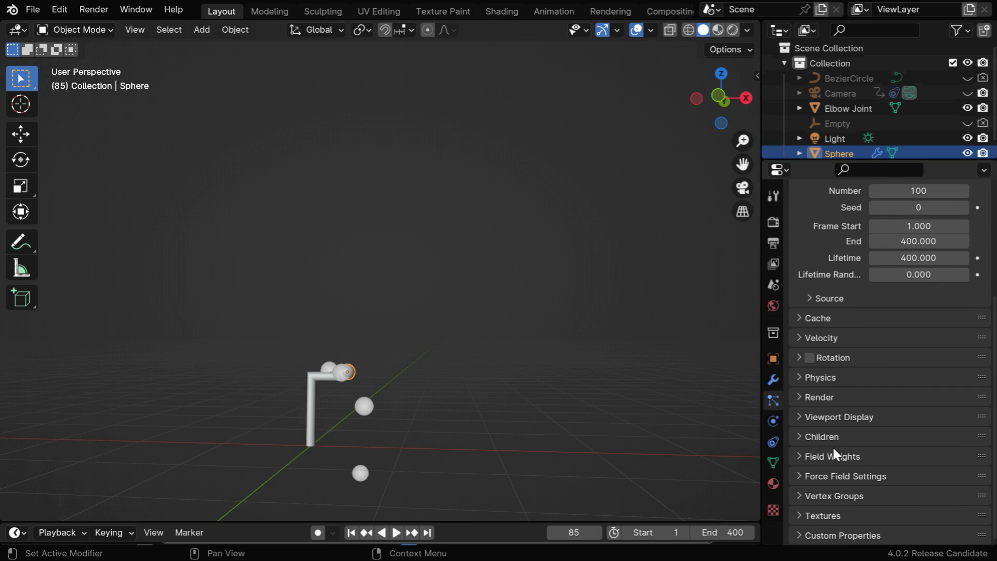
click(806, 457)
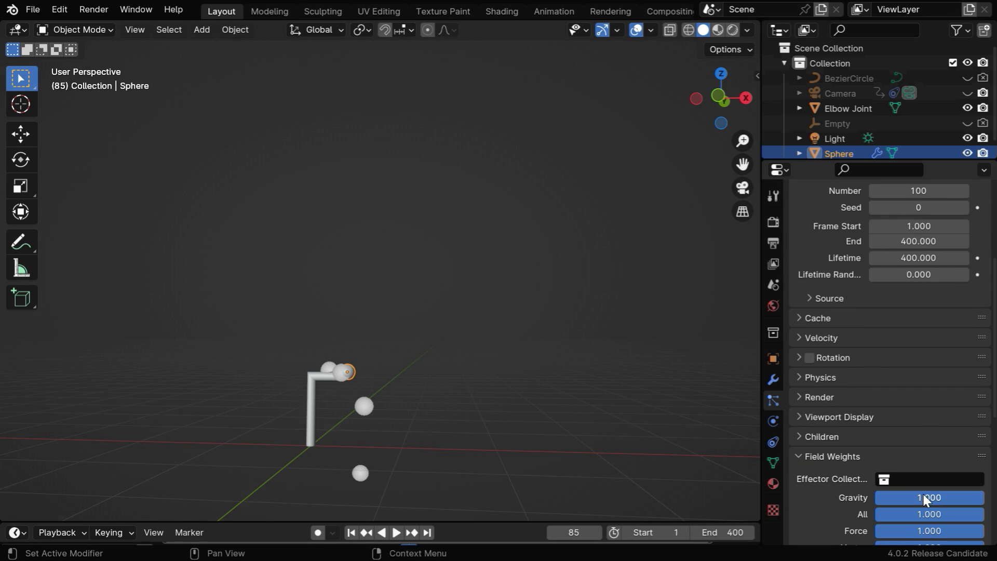
scroll(923, 493, down, 3)
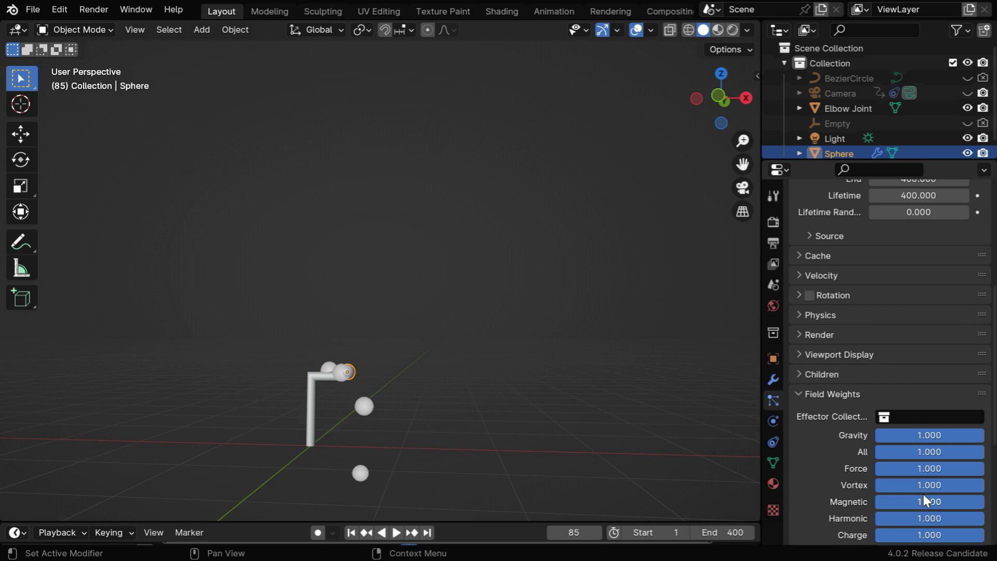
click(920, 435)
text(-0.01)
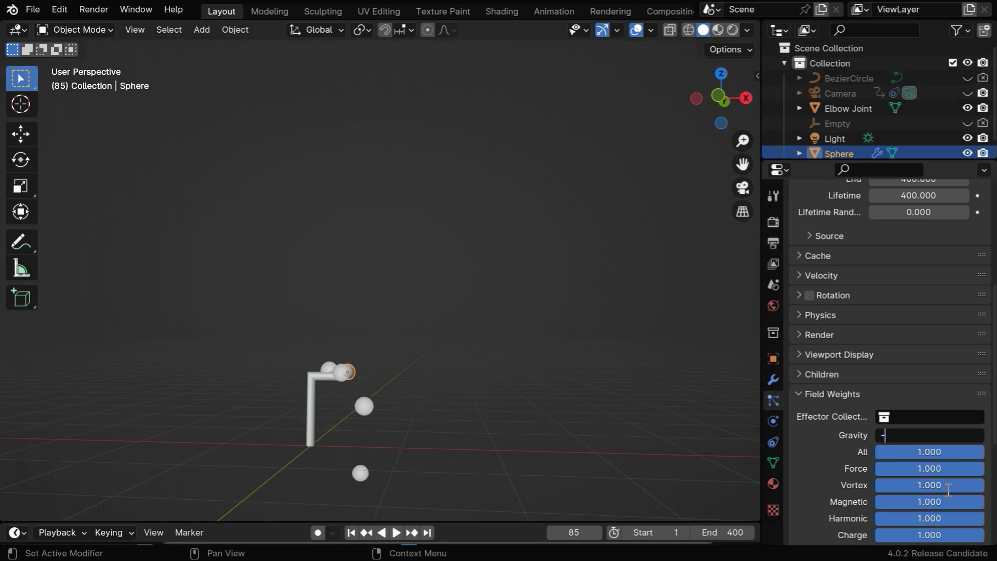
key(Return)
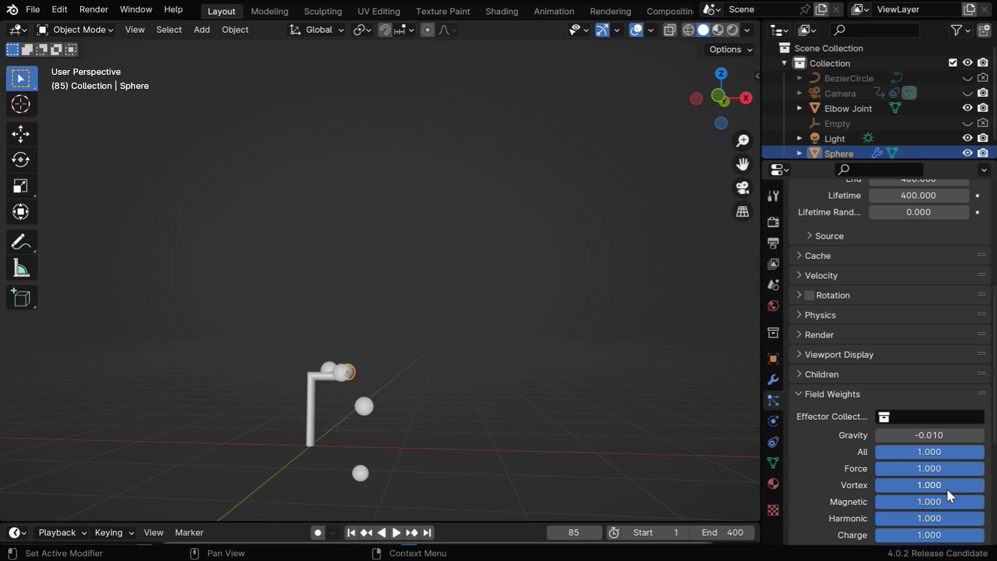
click(774, 292)
scroll(925, 387, up, 7)
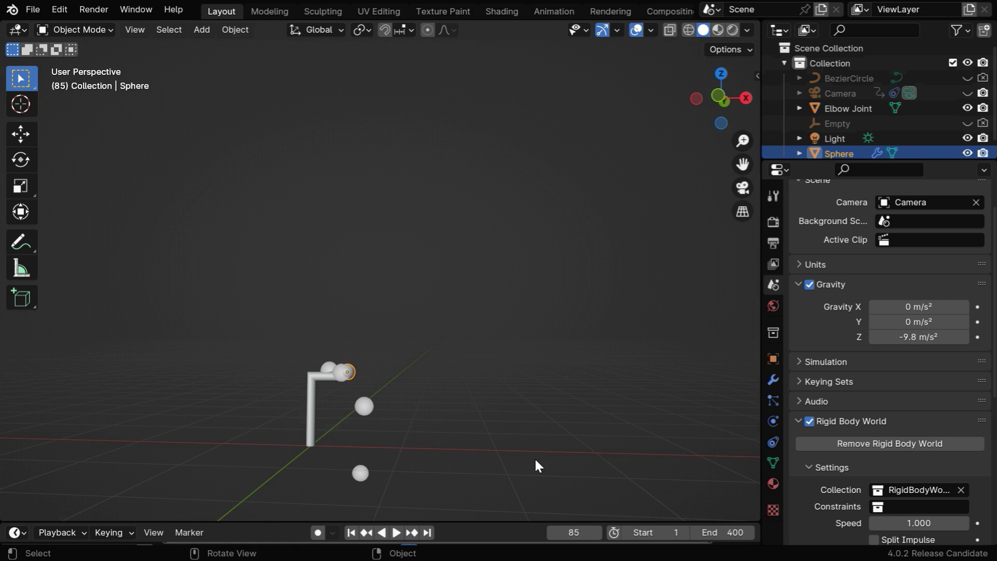
Set the particle Velocity to Normal 0 and Object Aligned X 0.25 m/s
click(771, 400)
scroll(870, 474, down, 4)
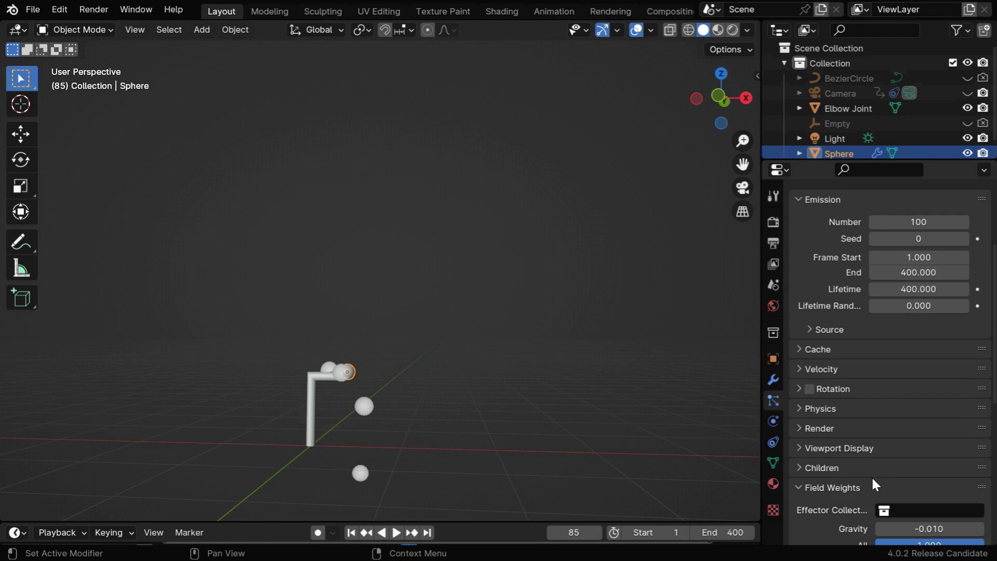
click(802, 377)
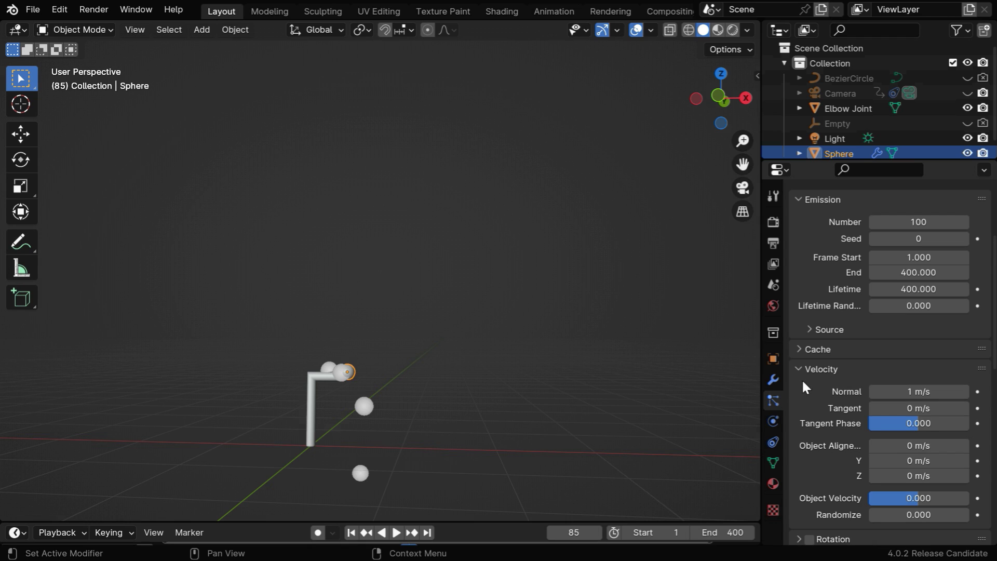
click(920, 393)
text(0)
key(Return)
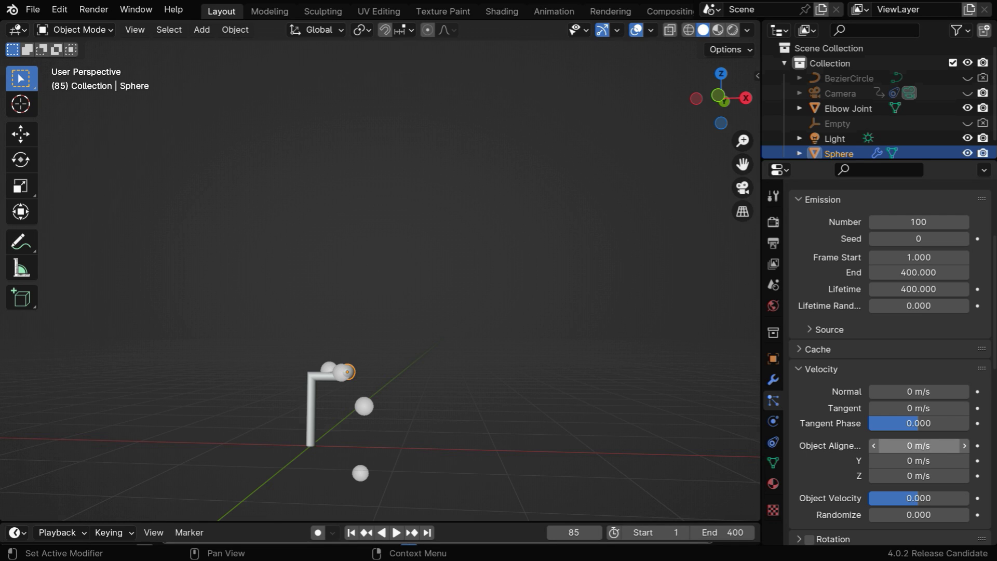
click(935, 446)
text(.25)
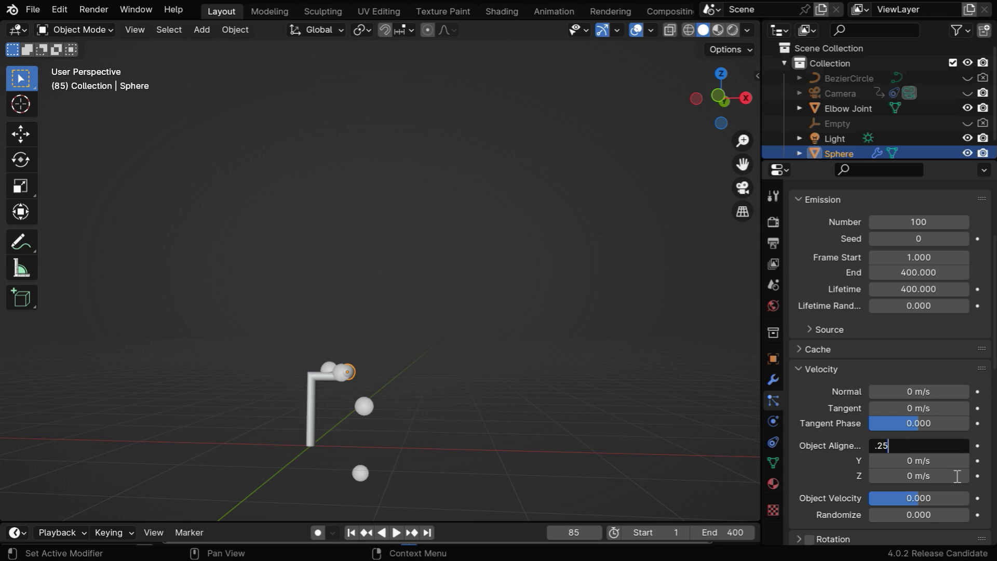
key(Return)
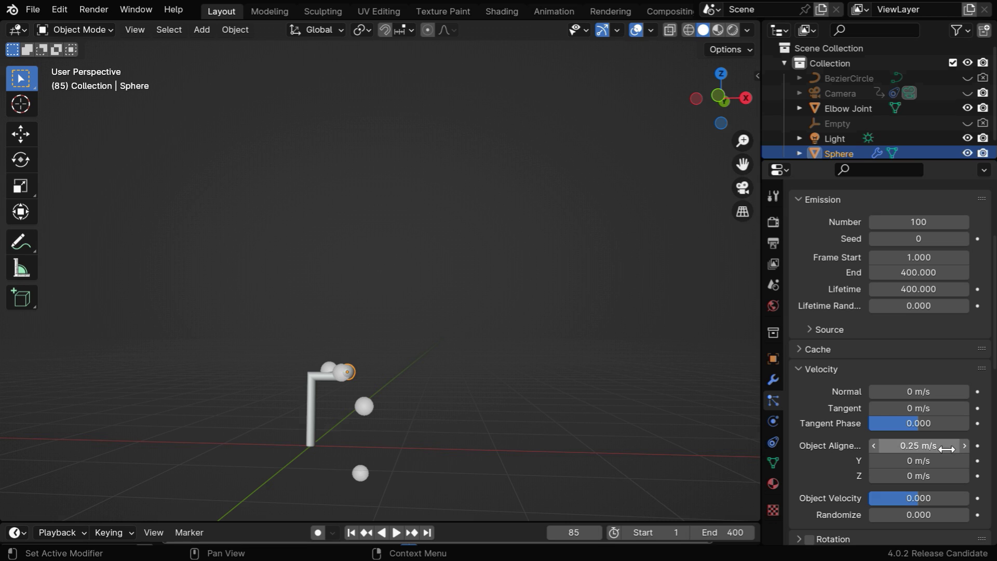
Keyframe the object-aligned X velocity and switch the main view to the Graph Editor
click(976, 446)
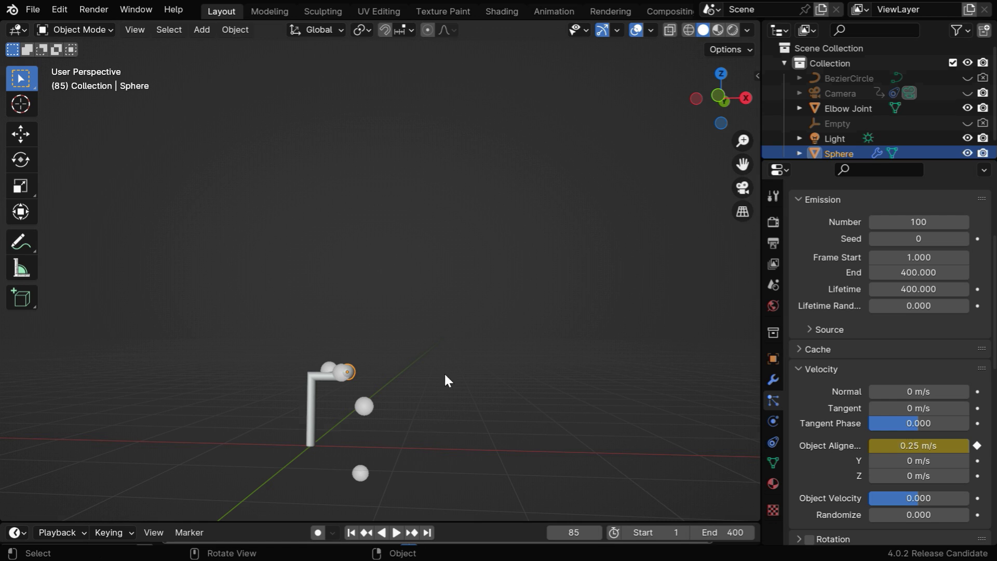
click(20, 29)
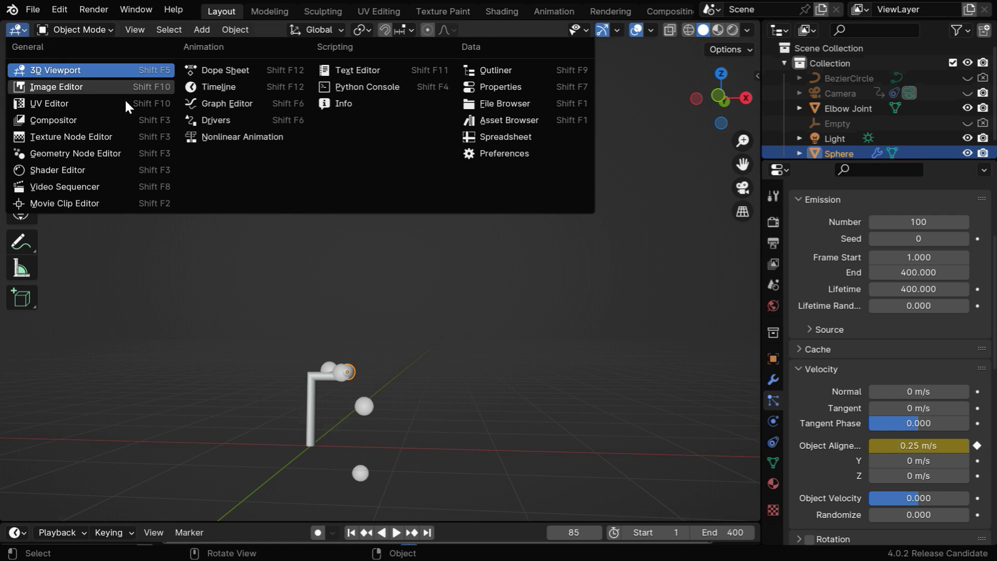
click(241, 102)
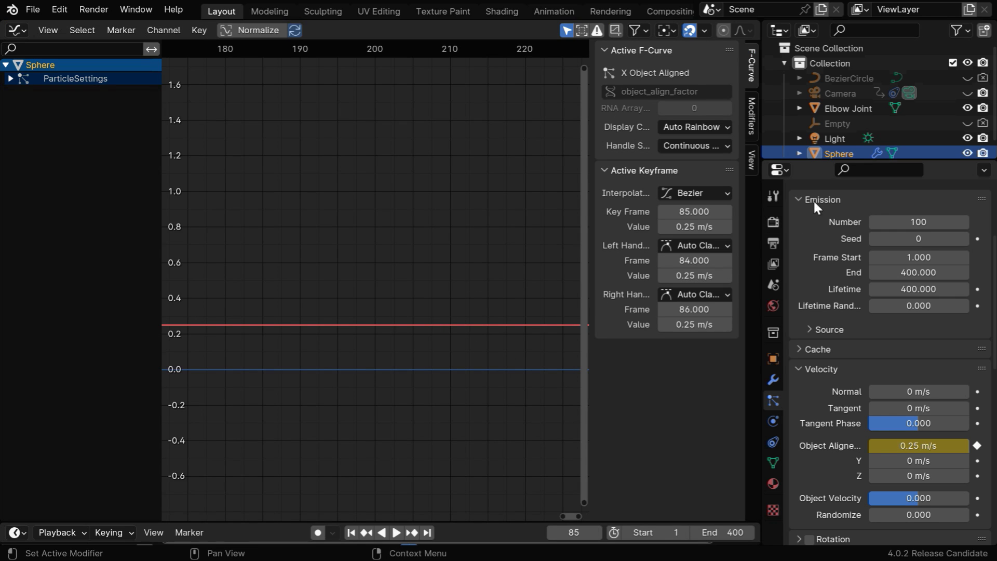
drag(860, 160, 859, 211)
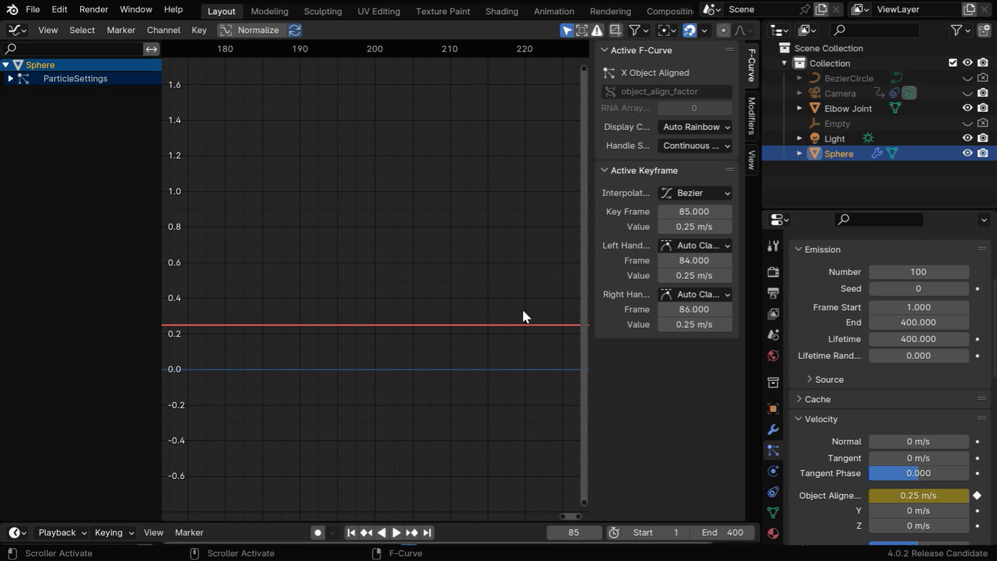
Add a Noise modifier to the velocity curve and return the area to the 3D Viewport
click(749, 115)
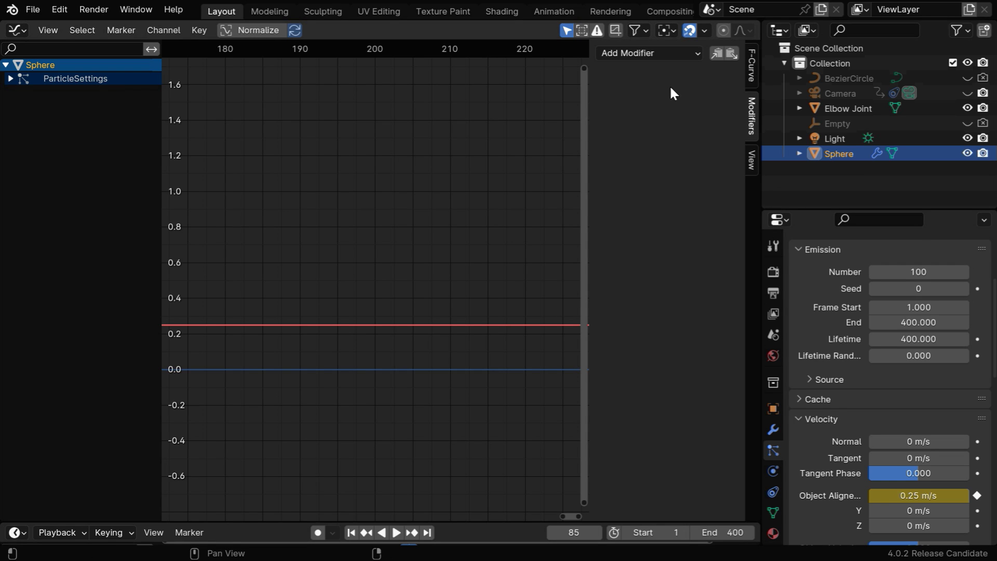
click(655, 53)
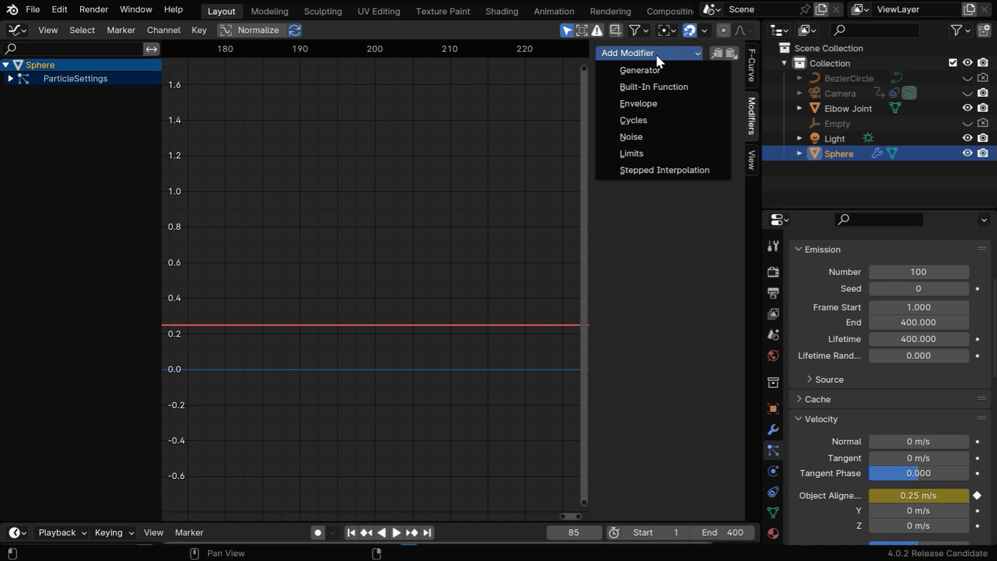
click(661, 146)
click(20, 28)
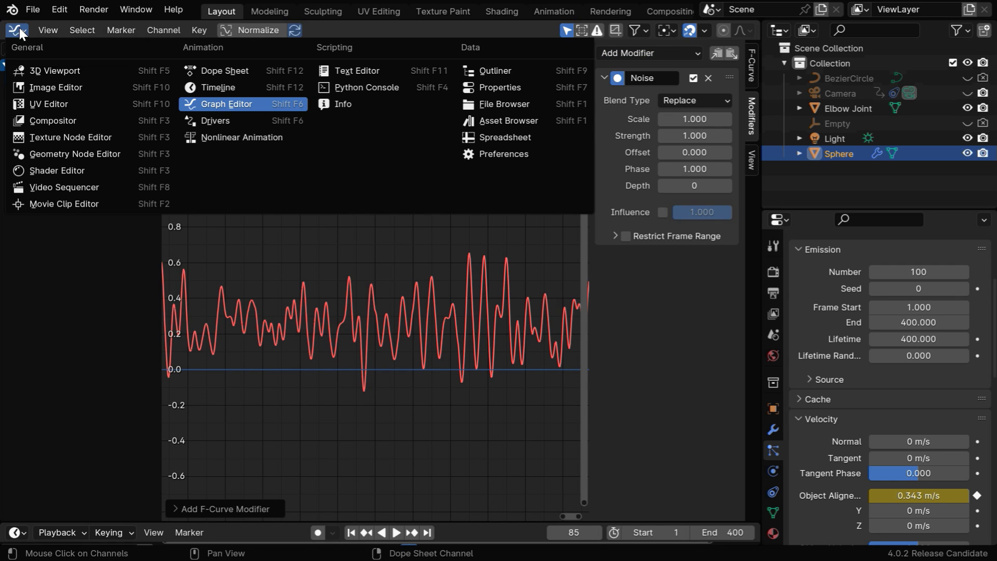
click(33, 66)
Preview the particles to frame 120, then set the Physics Brownian force to 0.3
click(351, 533)
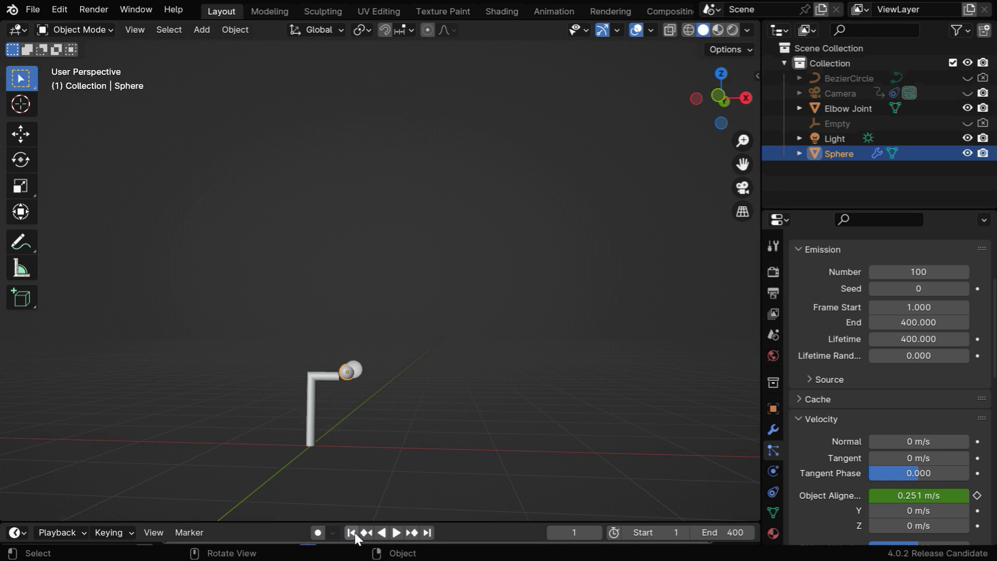
click(397, 531)
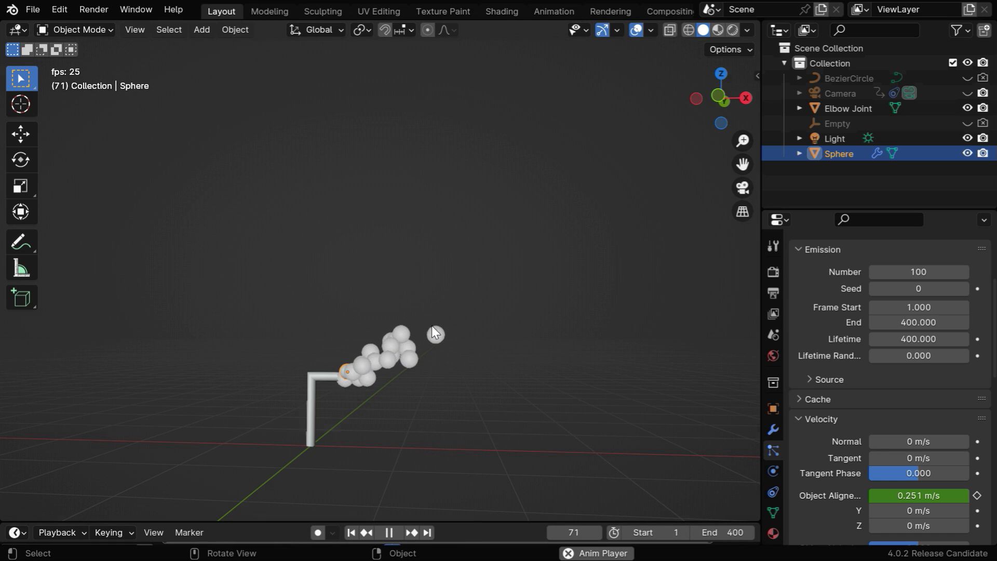
click(389, 533)
scroll(839, 410, down, 2)
scroll(839, 404, down, 10)
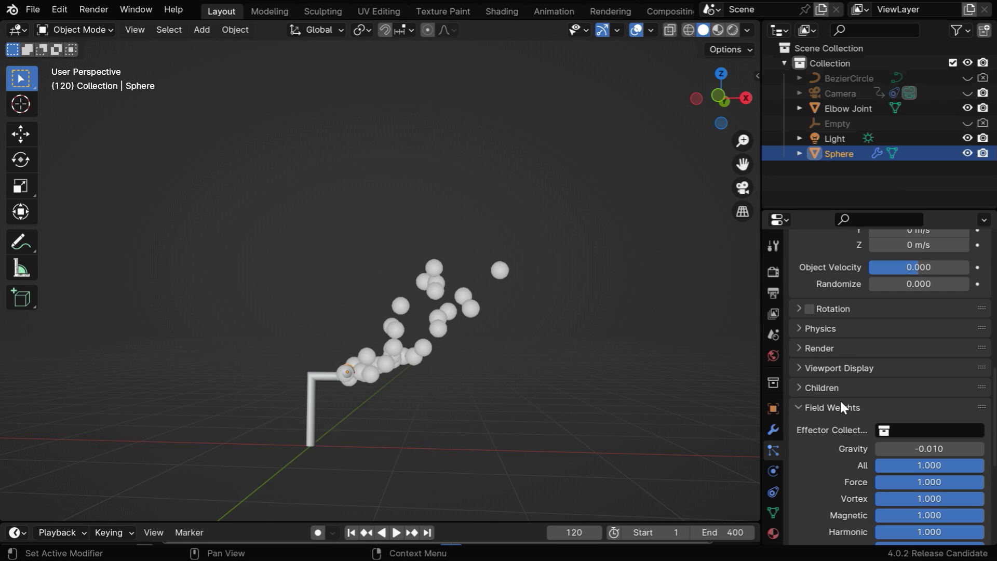
click(803, 329)
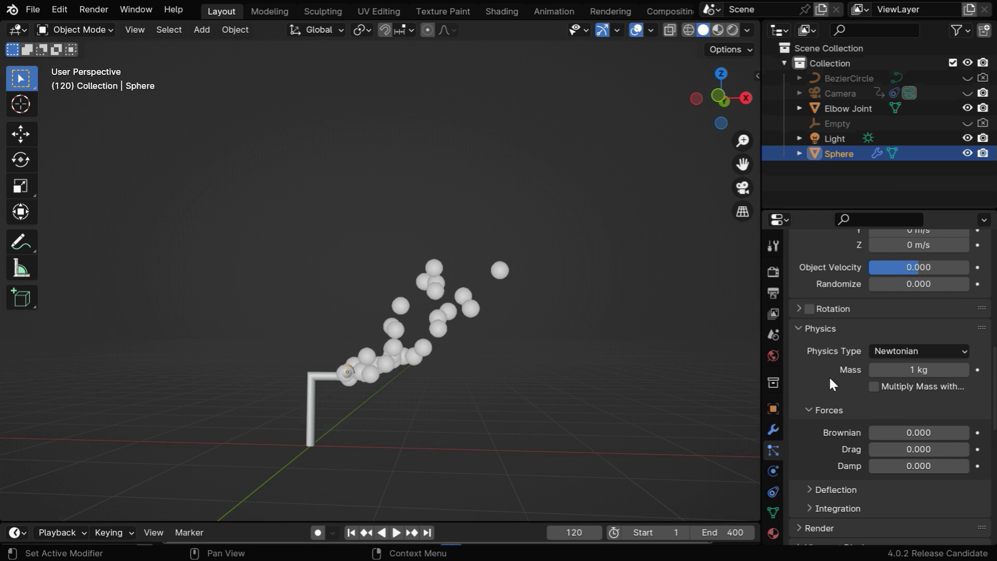
click(913, 433)
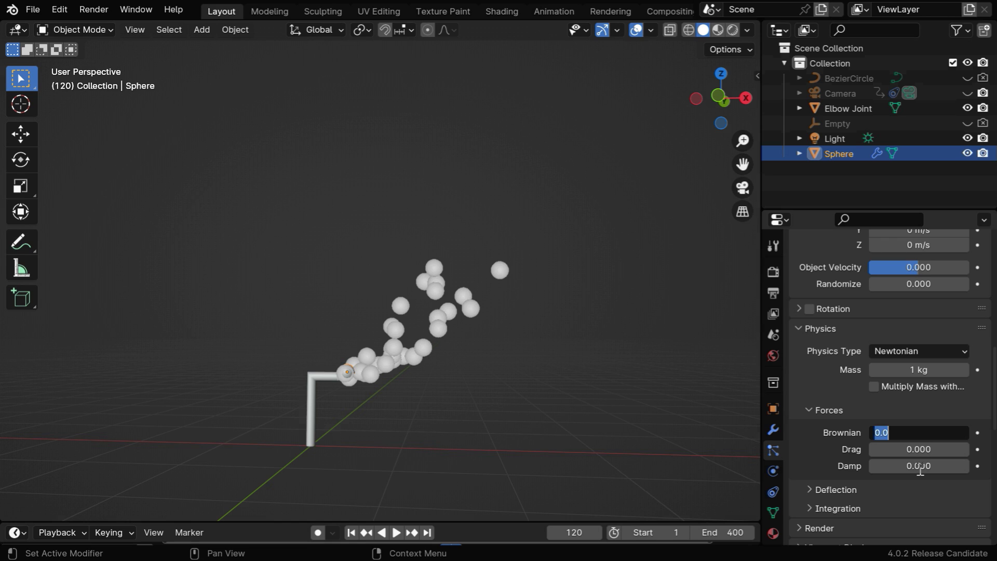
text(.3)
key(Return)
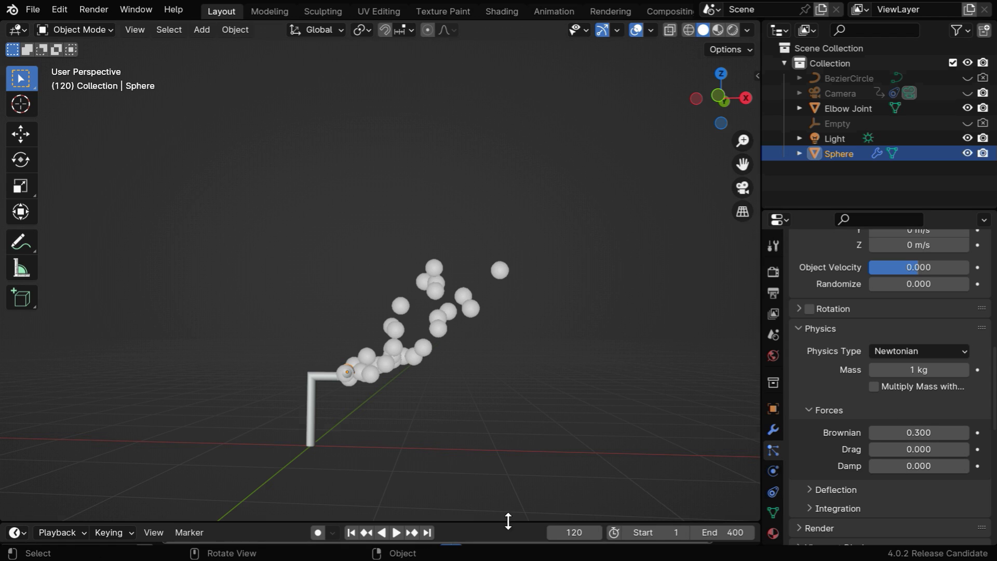
Replay the animation from frame 1 to frame 227 to watch the wavering plume
click(352, 534)
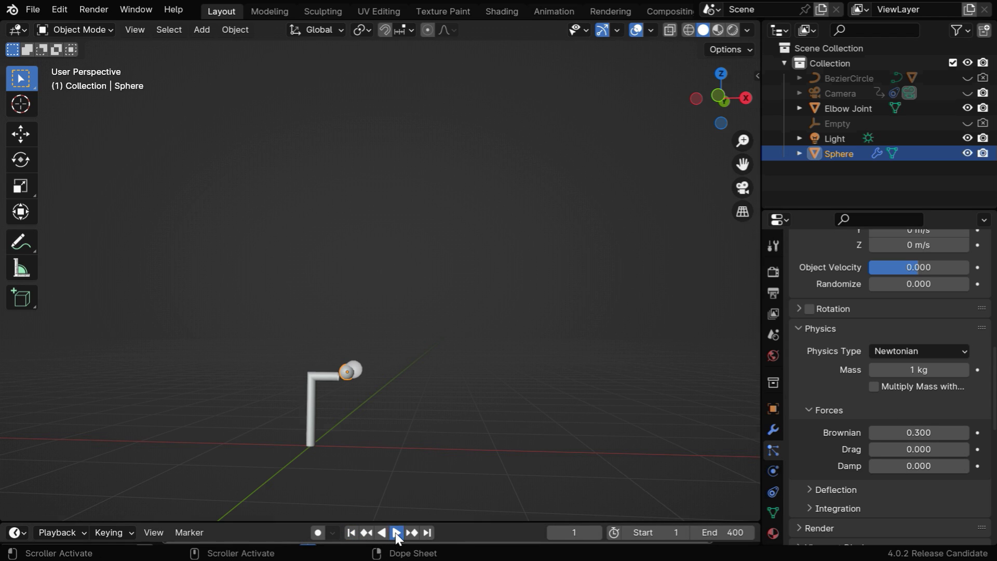
click(396, 533)
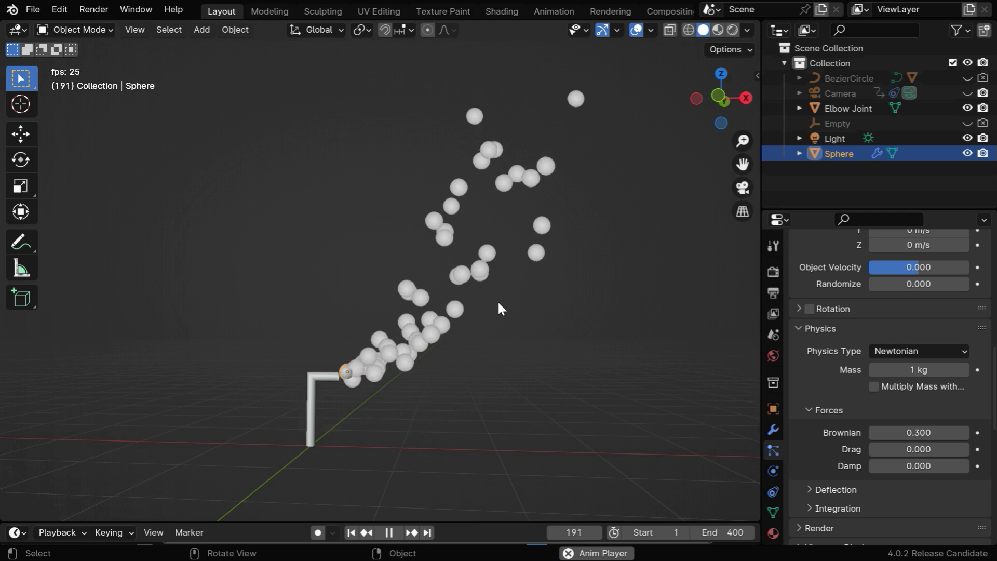
click(389, 532)
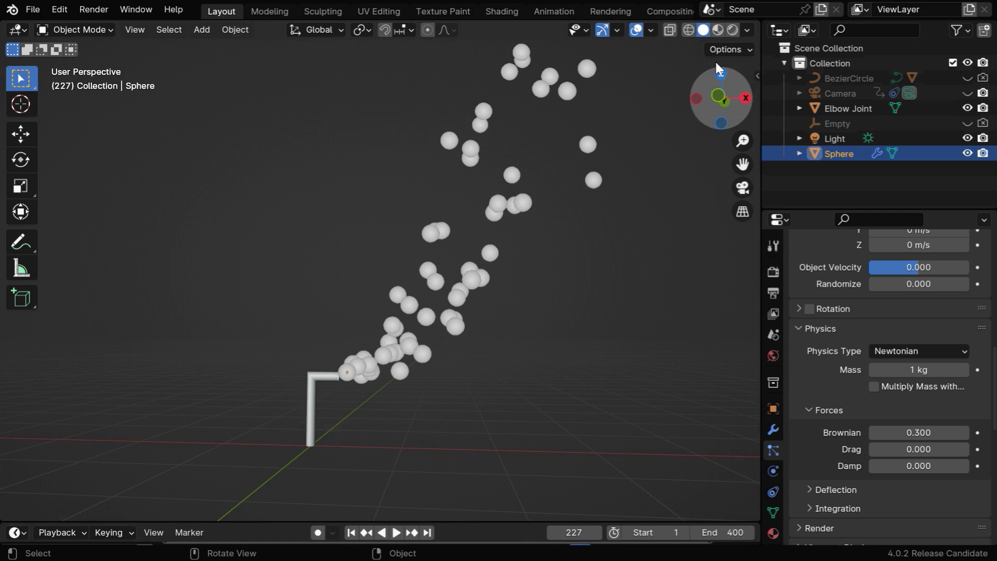
Switch to Rendered shading and unhide the Floor object under BezierCircle
click(733, 30)
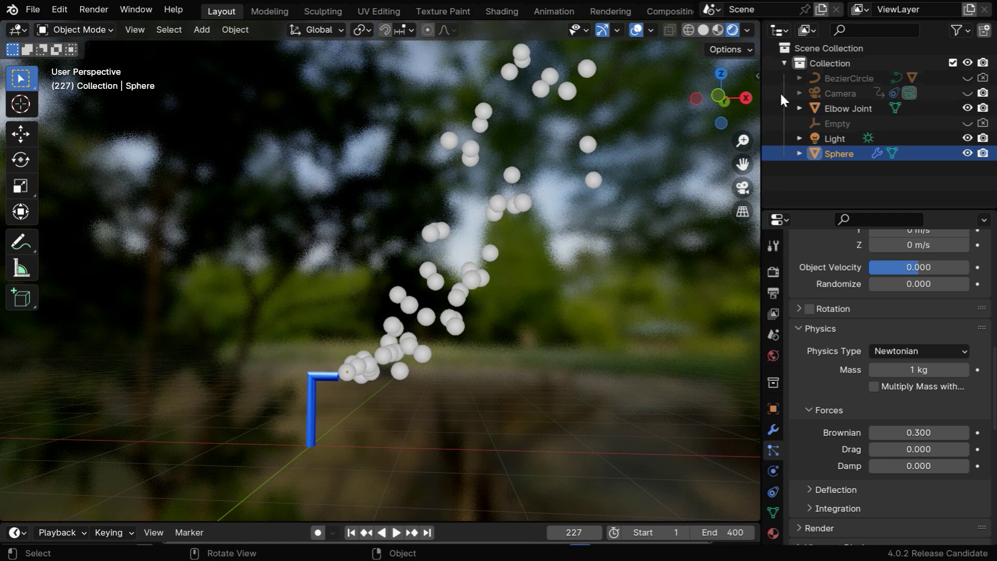
click(798, 78)
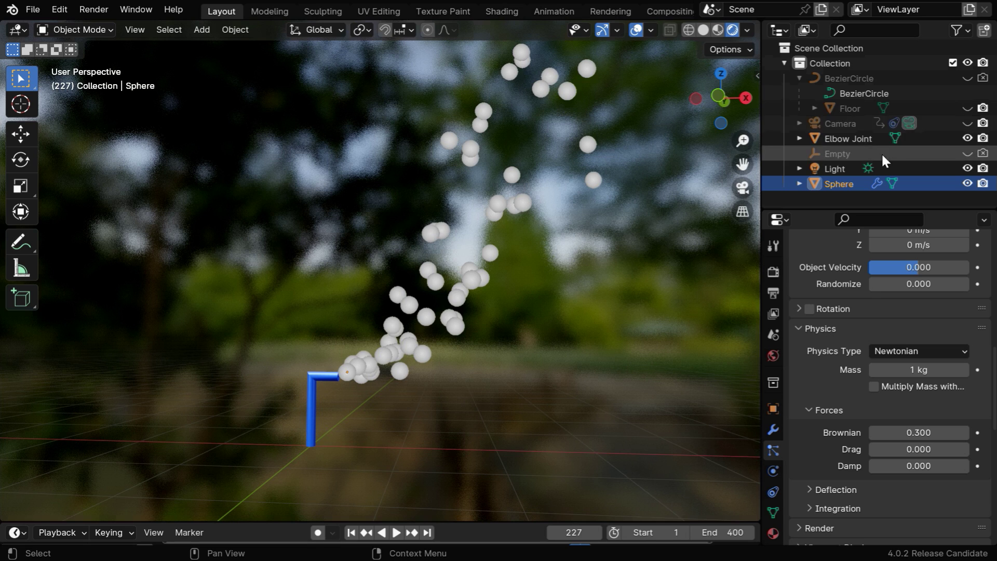
click(966, 107)
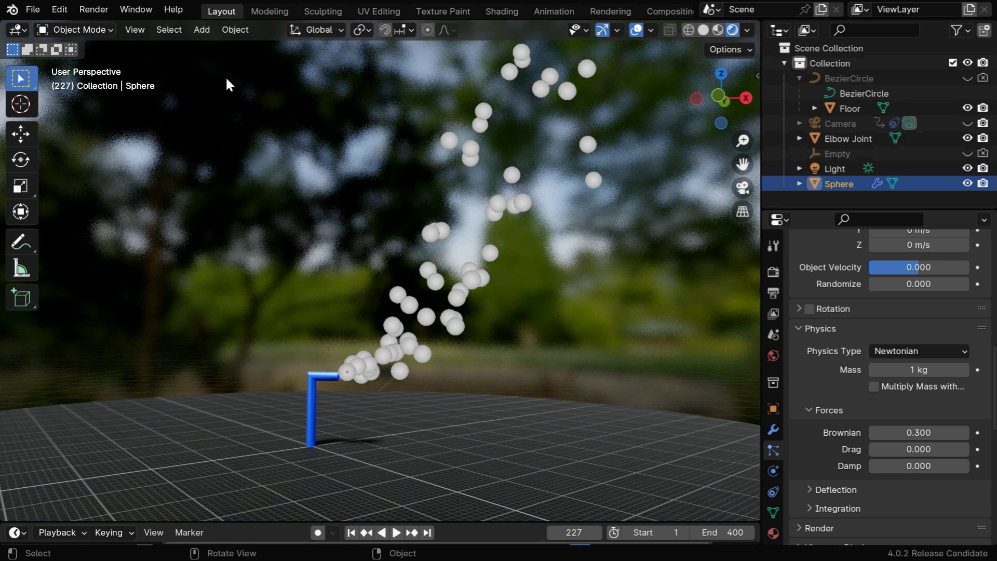
Add a second UV sphere and move it up above the nozzle
click(201, 30)
mouse_move(208, 46)
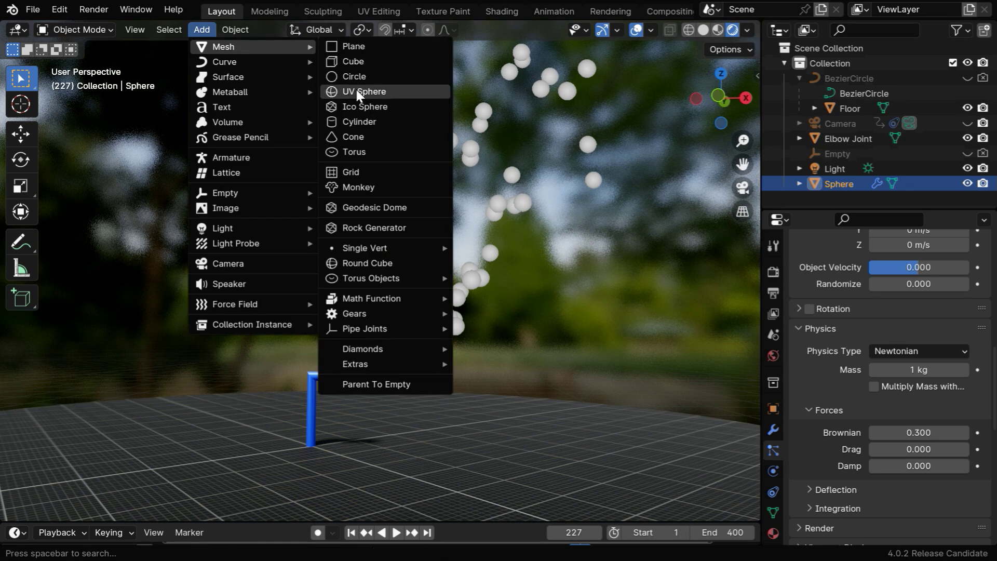
click(395, 92)
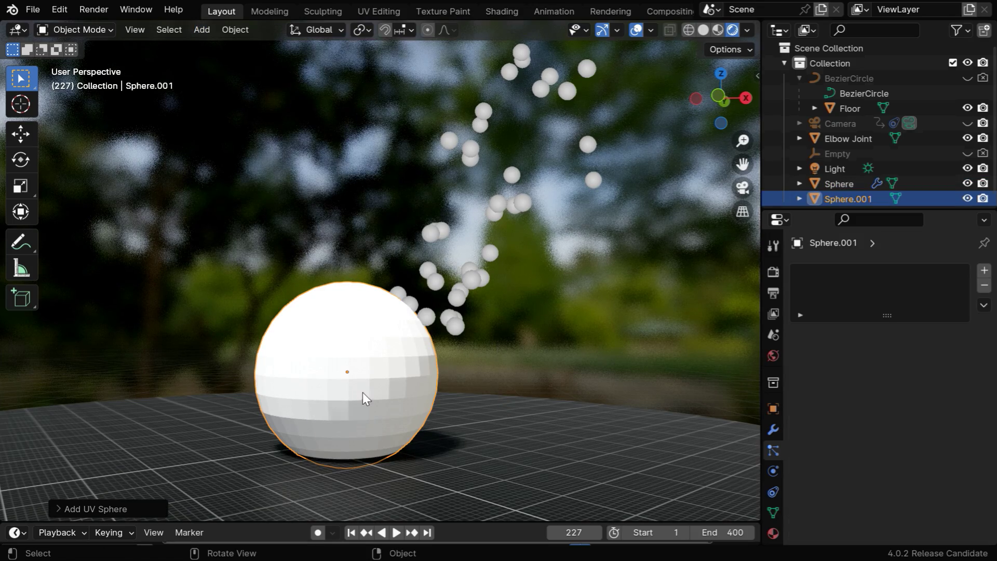
key(g)
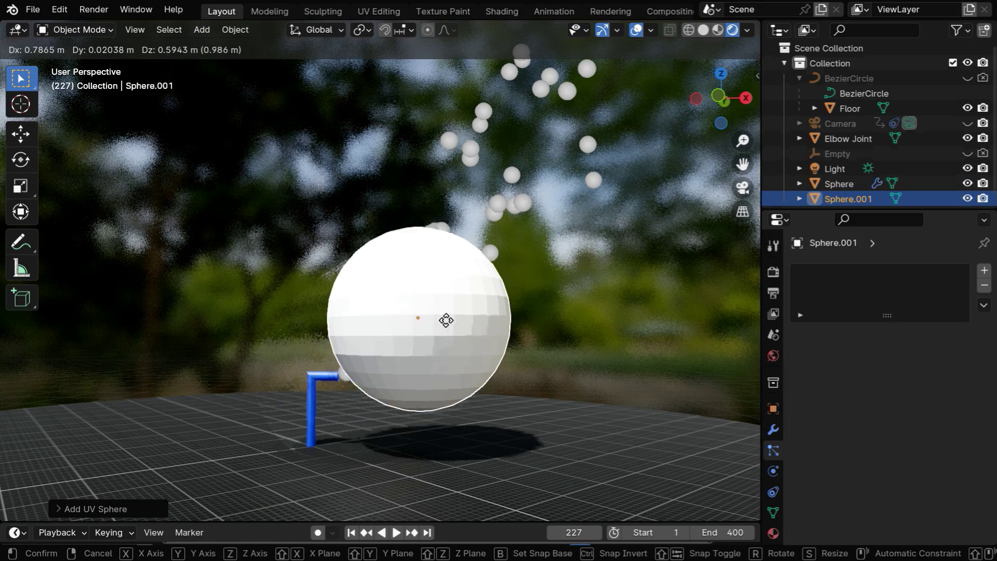
click(460, 299)
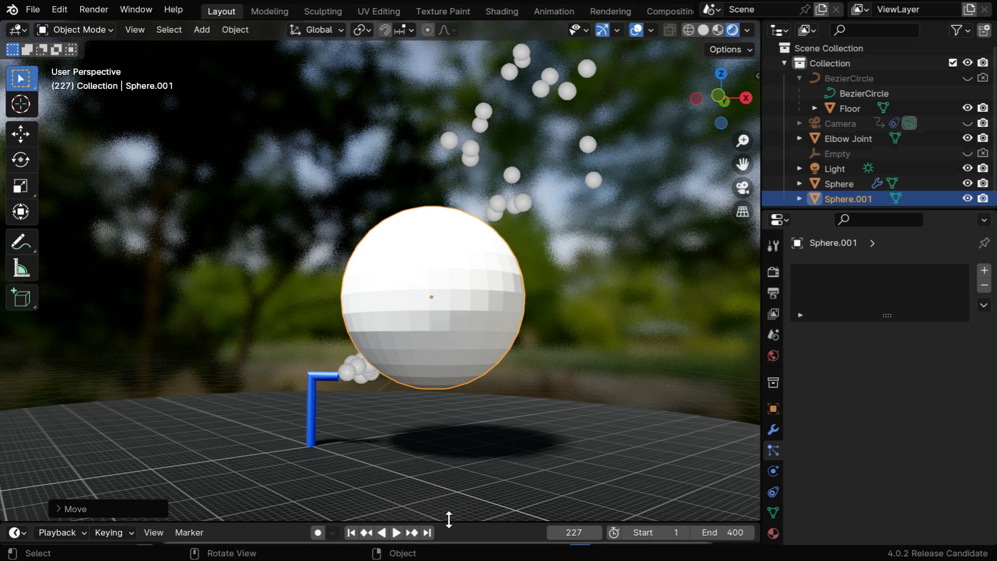
Enlarge the lower timeline area and rename Sphere.001 to 'Bubble'
drag(450, 519, 435, 252)
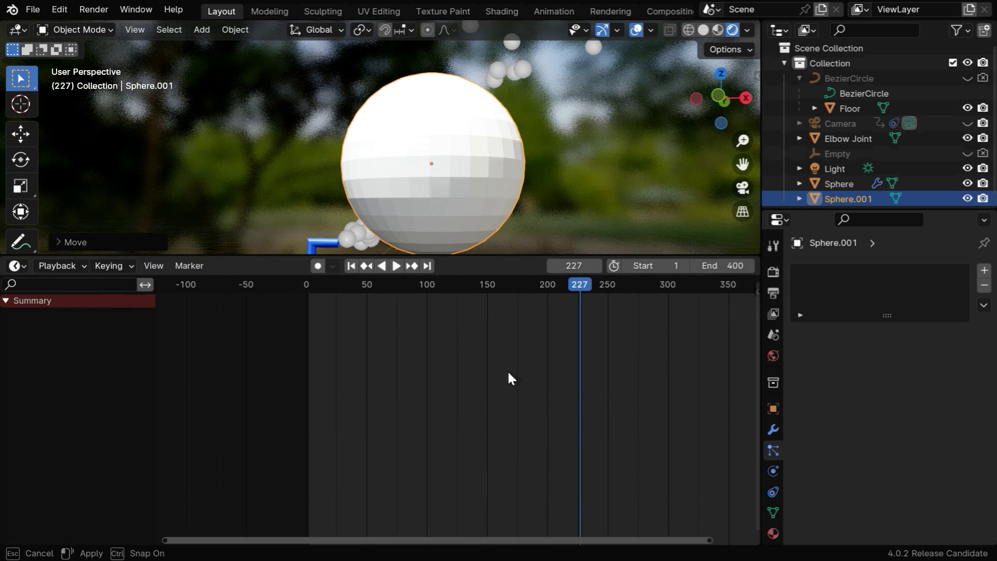
double_click(844, 200)
text(Bubb)
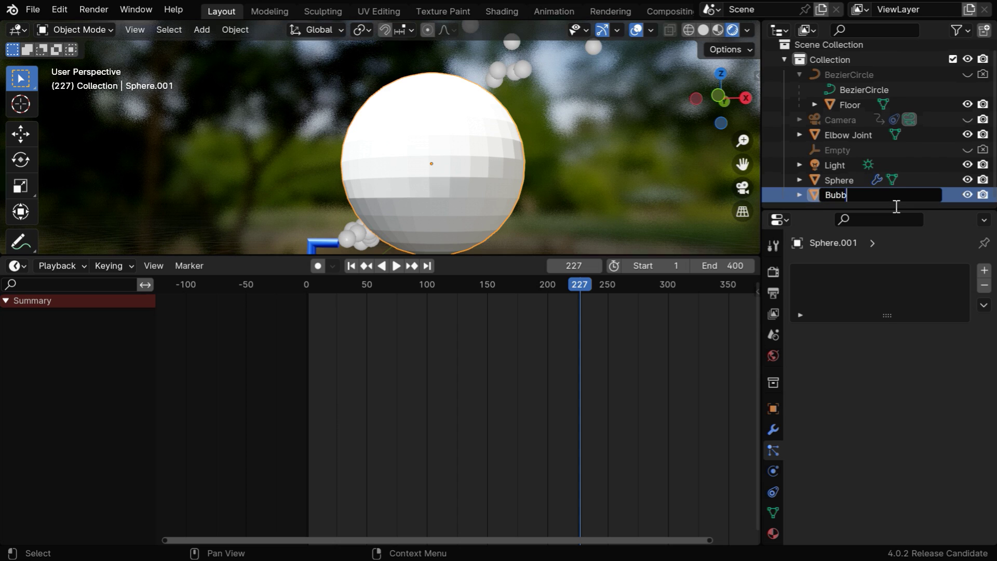
text(le)
key(Return)
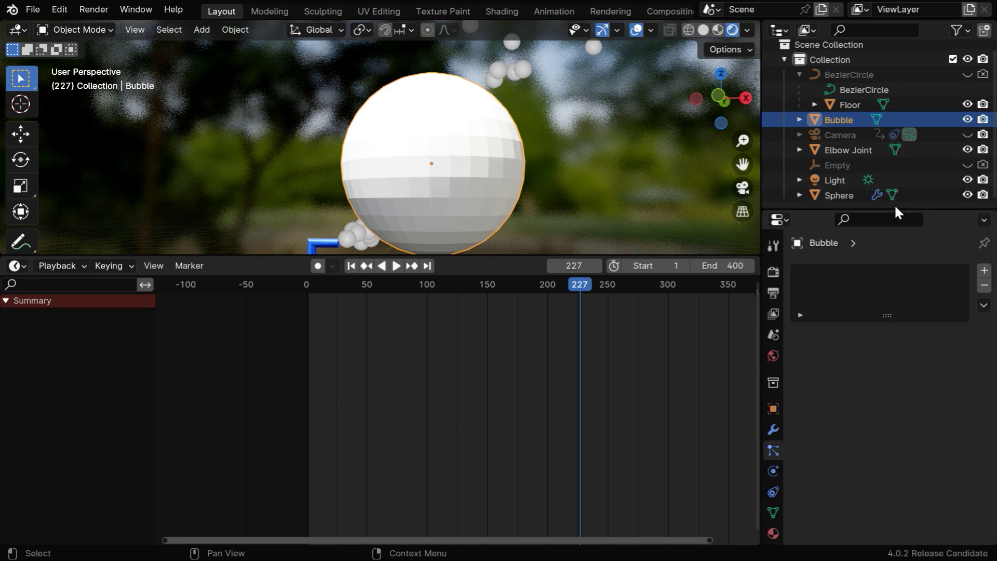
In the lower Shader Editor, create a new material for Bubble and delete its Principled BSDF
click(18, 266)
click(64, 405)
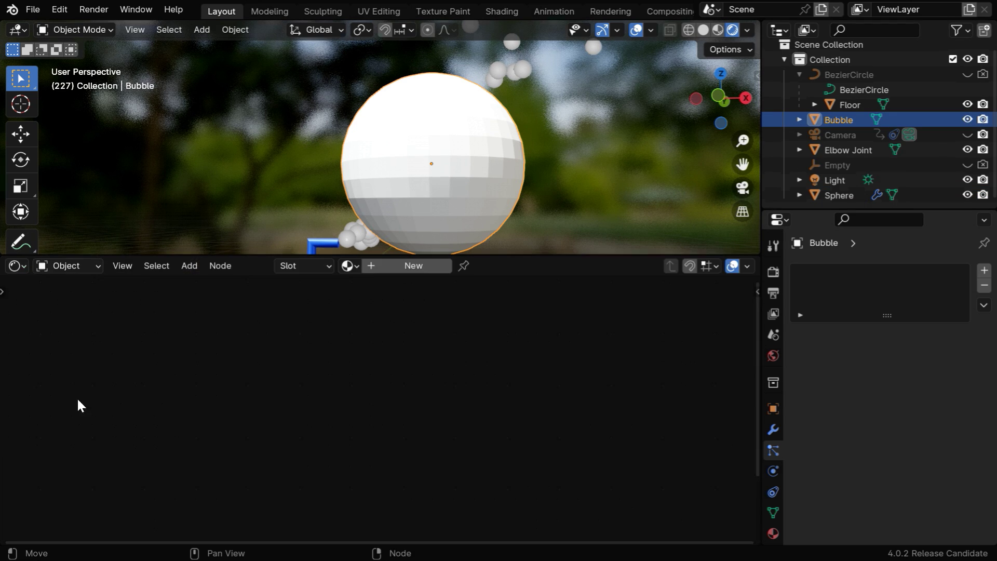
click(398, 267)
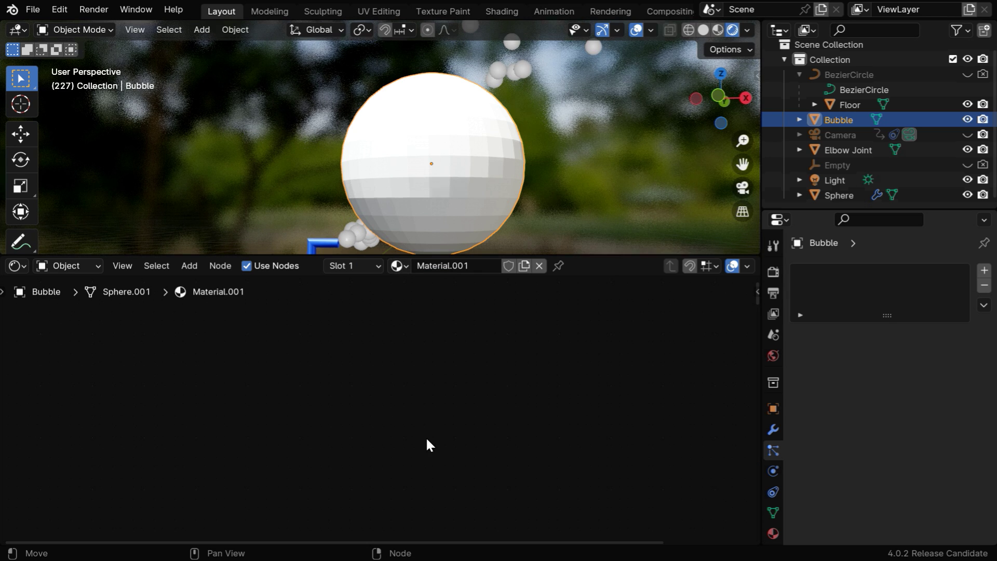
key(Home)
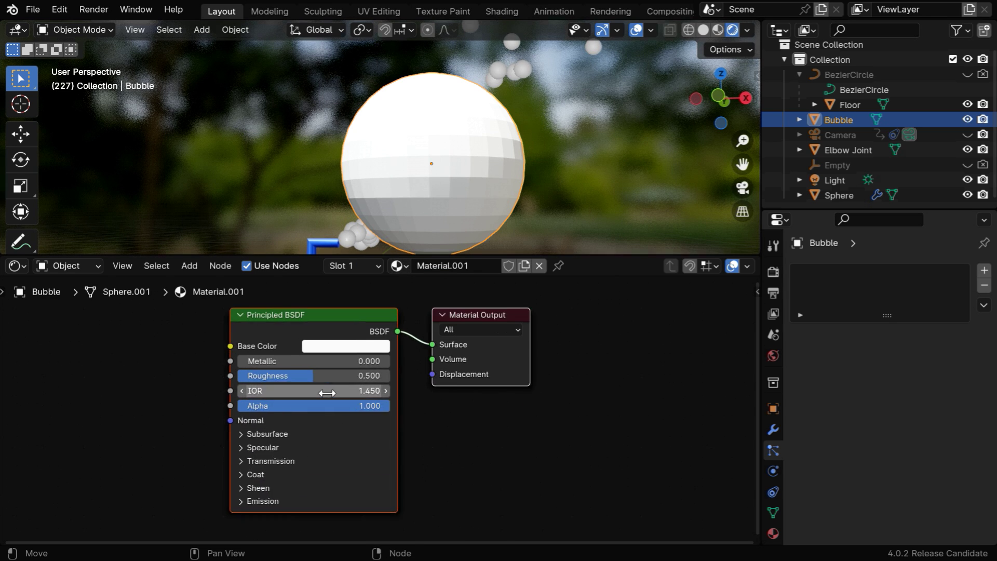
drag(525, 311, 709, 365)
click(332, 307)
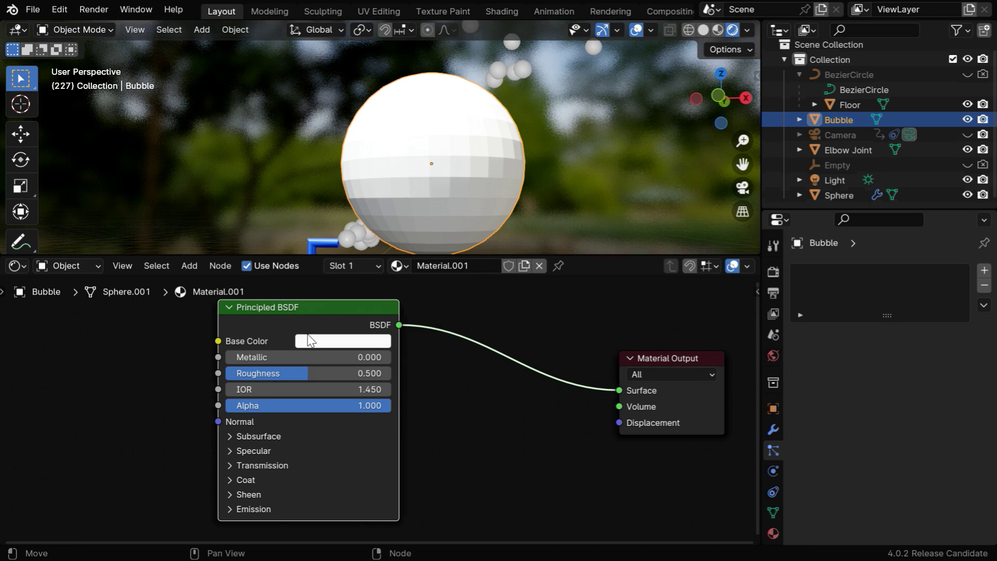
key(Delete)
Add a Transparent BSDF node and a Glossy BSDF node below it
click(192, 267)
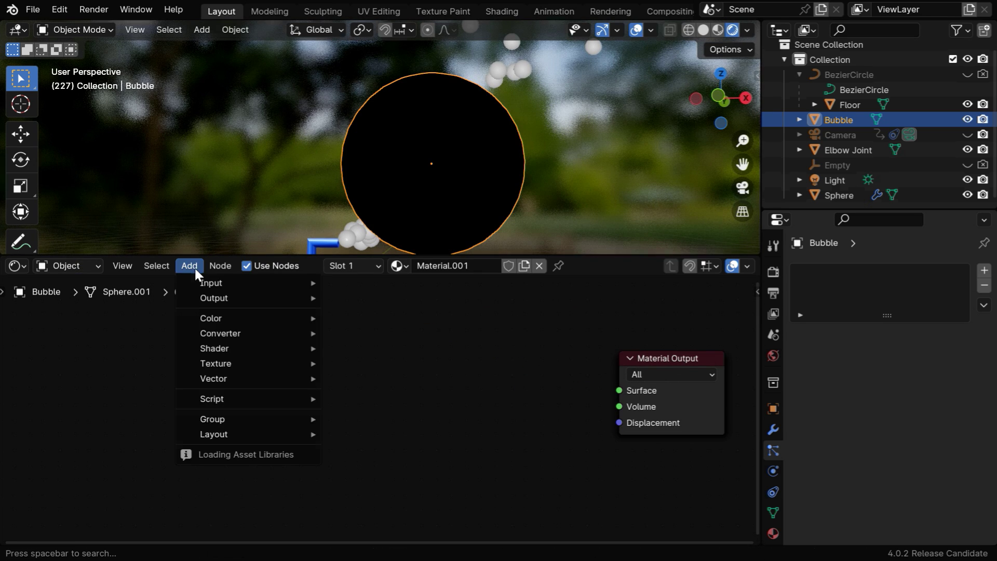
mouse_move(211, 349)
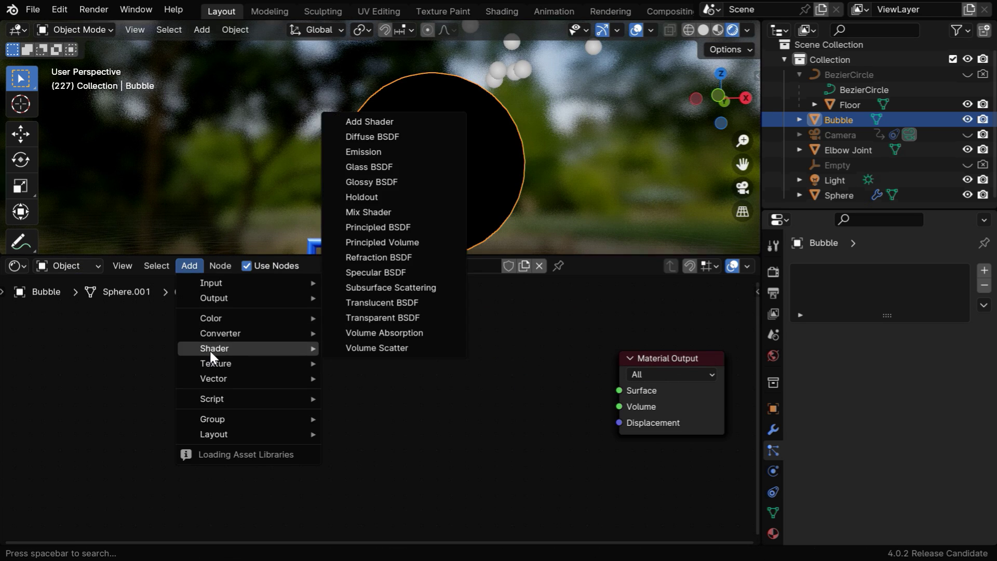
click(383, 317)
click(306, 319)
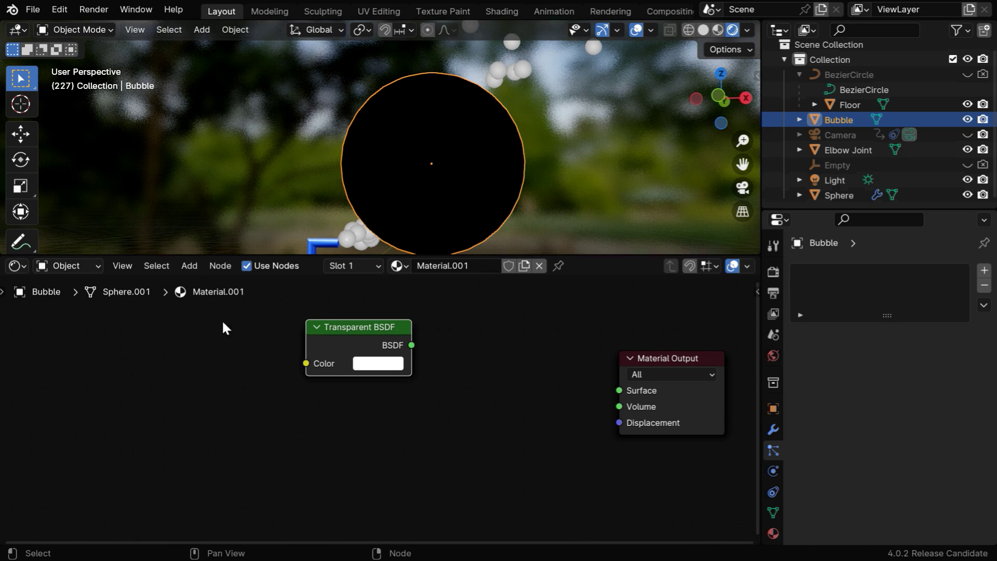
click(189, 266)
mouse_move(215, 348)
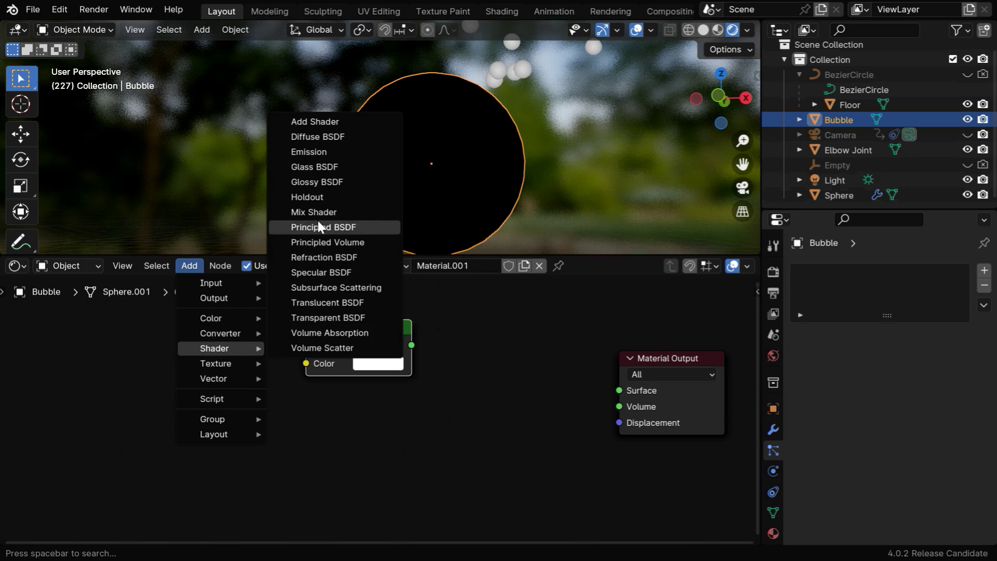
click(322, 182)
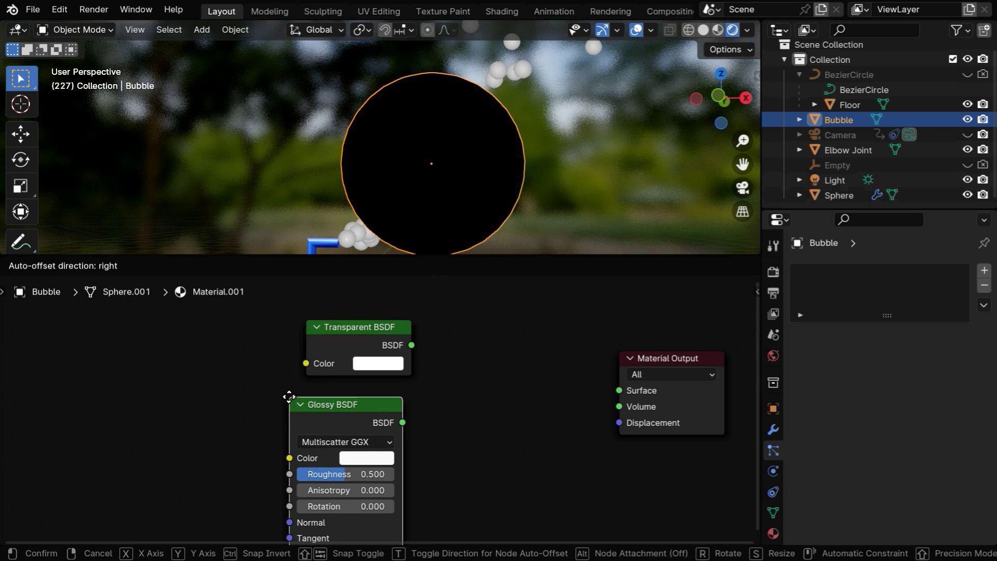
click(299, 396)
Mix Transparent and Glossy BSDF in a Mix Shader linked to the Material Output Surface
drag(413, 347, 480, 376)
text(mix)
key(Return)
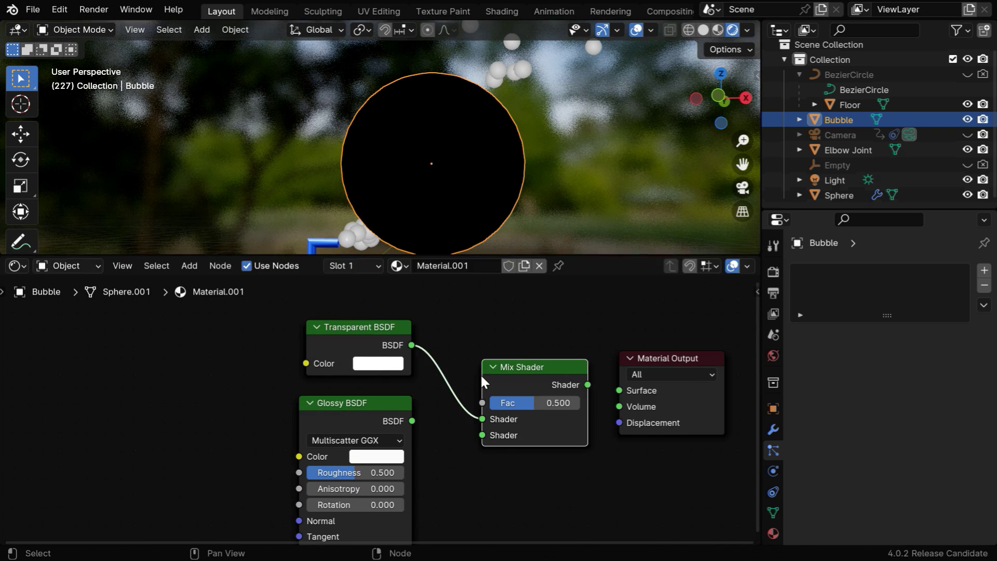
drag(413, 421, 482, 435)
middle_drag(472, 327, 389, 426)
drag(445, 465, 424, 414)
click(586, 456)
key(g)
click(626, 412)
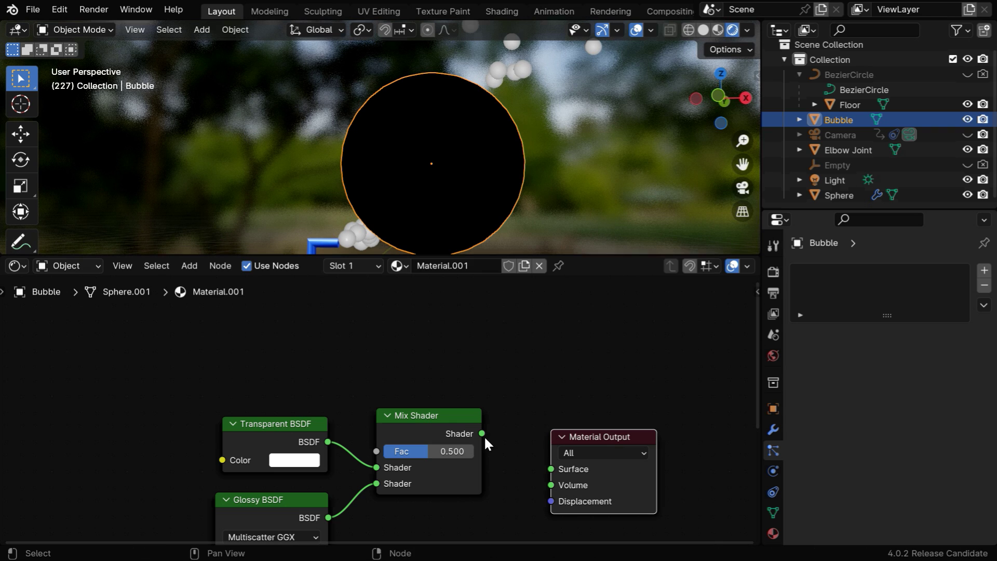
drag(483, 434, 550, 468)
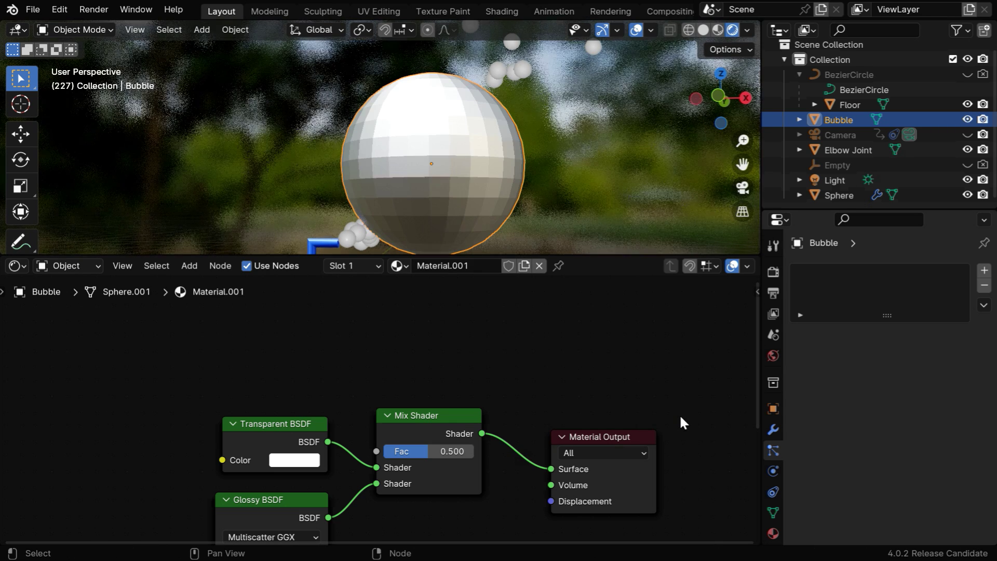
Set Material.001's Blend Mode to Alpha Blend and Shadow Mode to Alpha Hashed
click(773, 534)
scroll(924, 481, down, 6)
scroll(924, 481, down, 2)
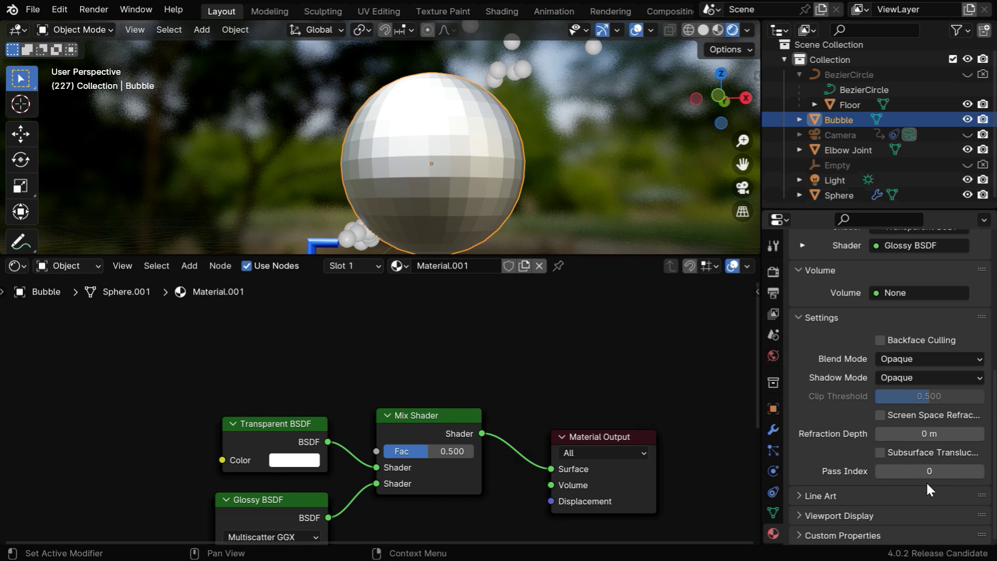
click(908, 359)
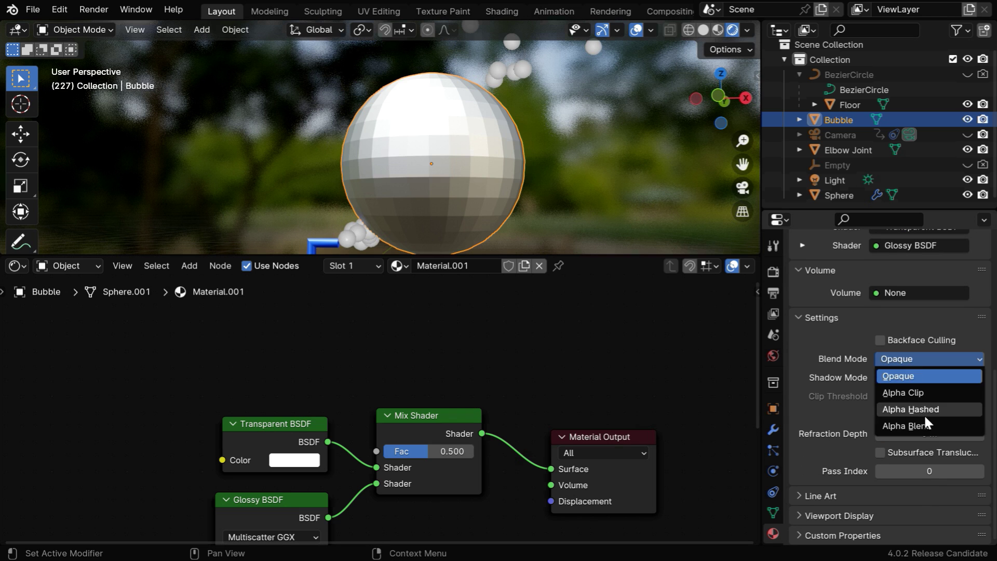
click(922, 423)
click(926, 377)
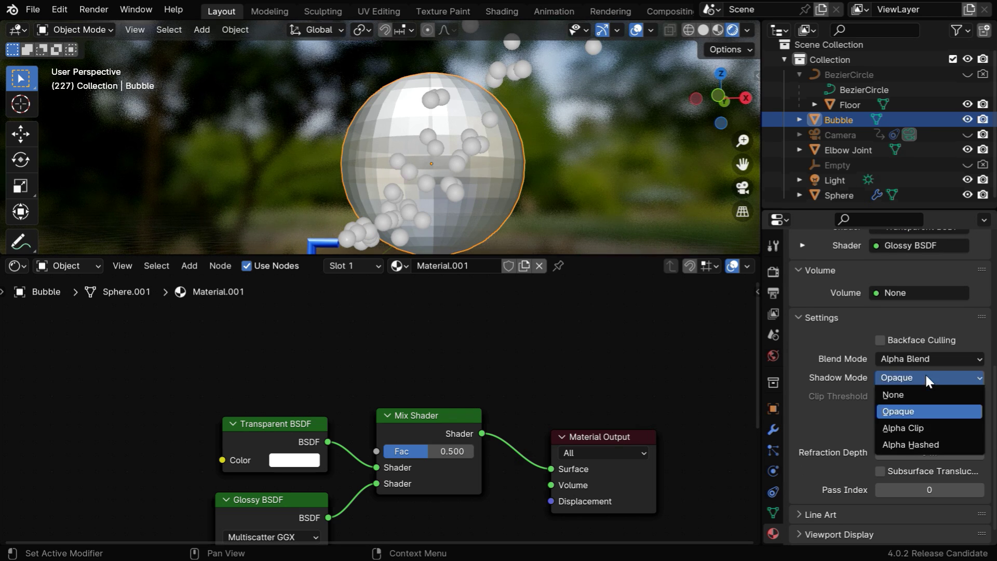
click(934, 441)
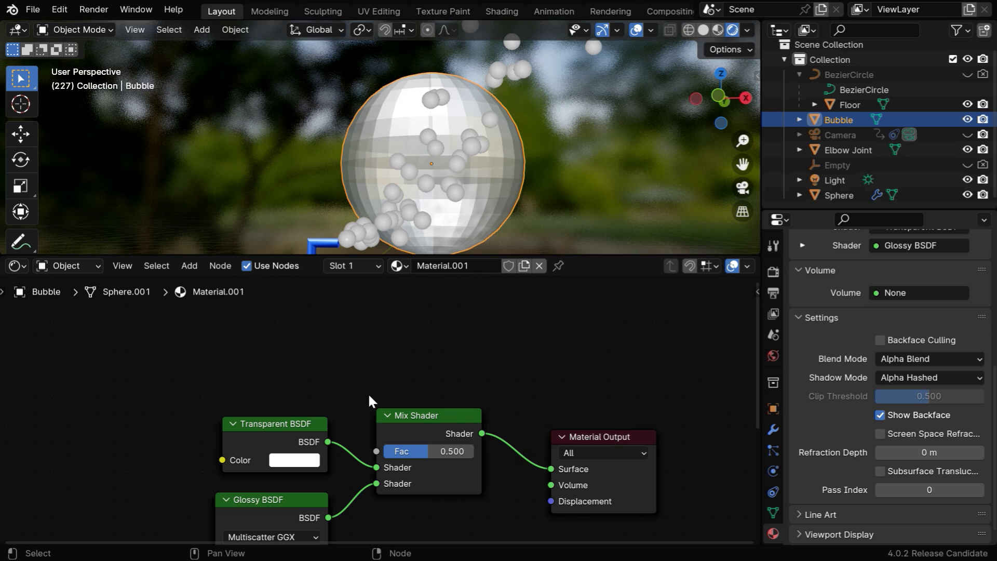
Add a Fresnel node with IOR 1.2 driving the Mix Shader factor
click(190, 265)
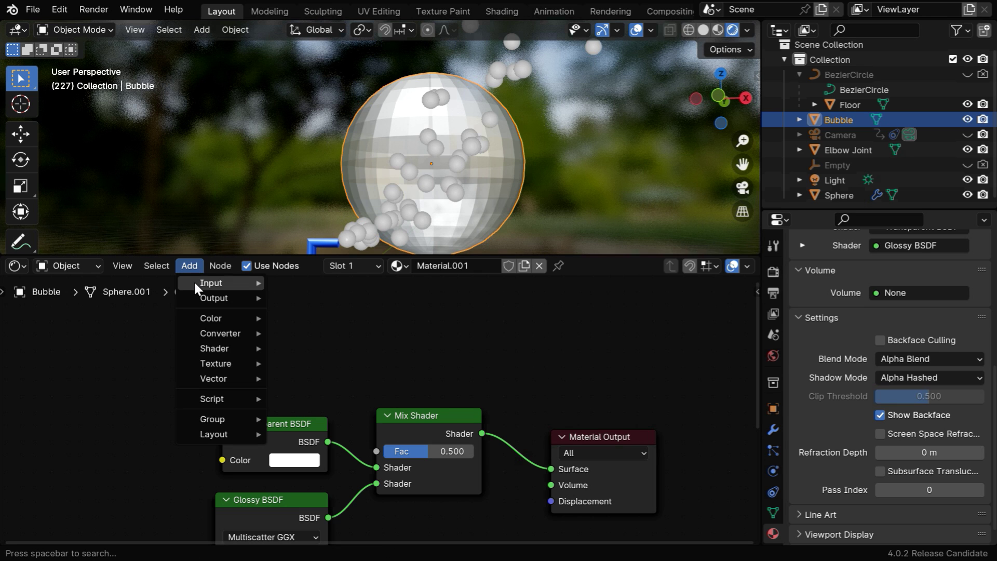
mouse_move(194, 282)
click(307, 86)
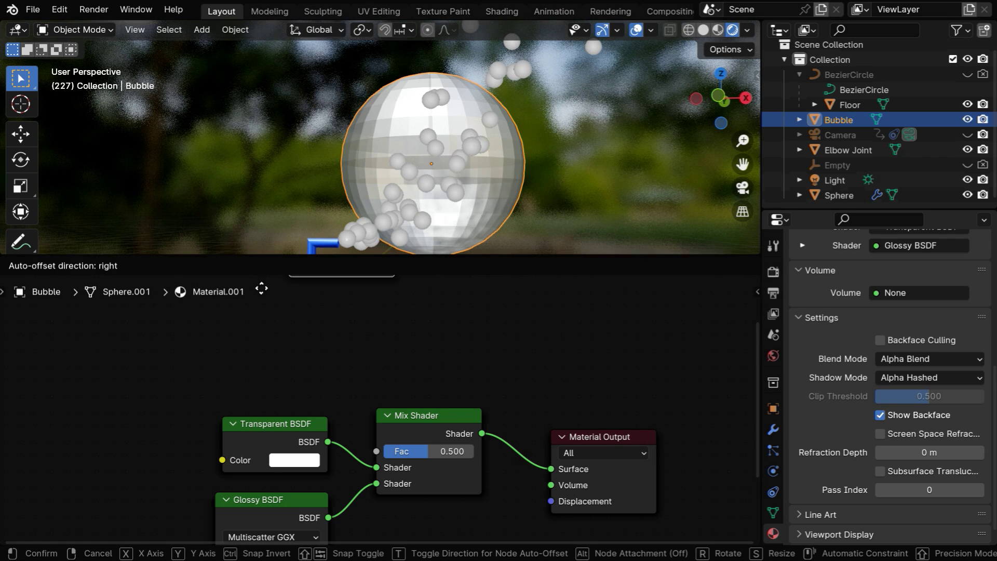
click(224, 338)
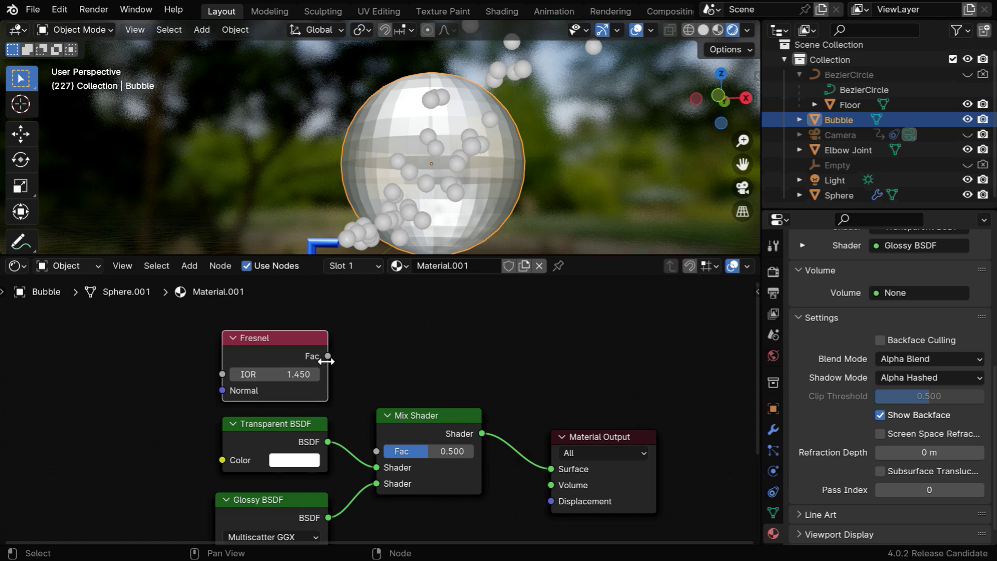
drag(327, 356, 377, 451)
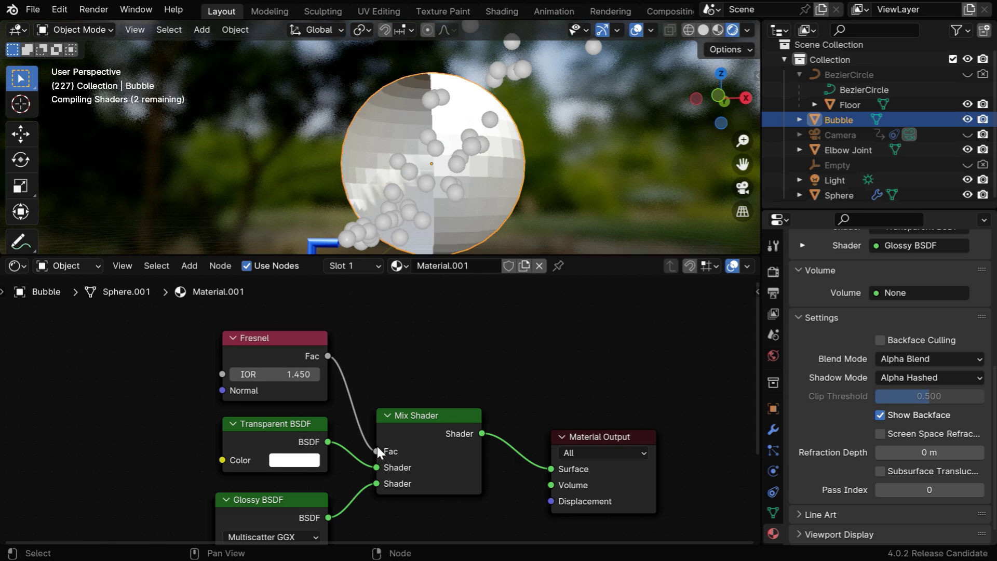
click(294, 374)
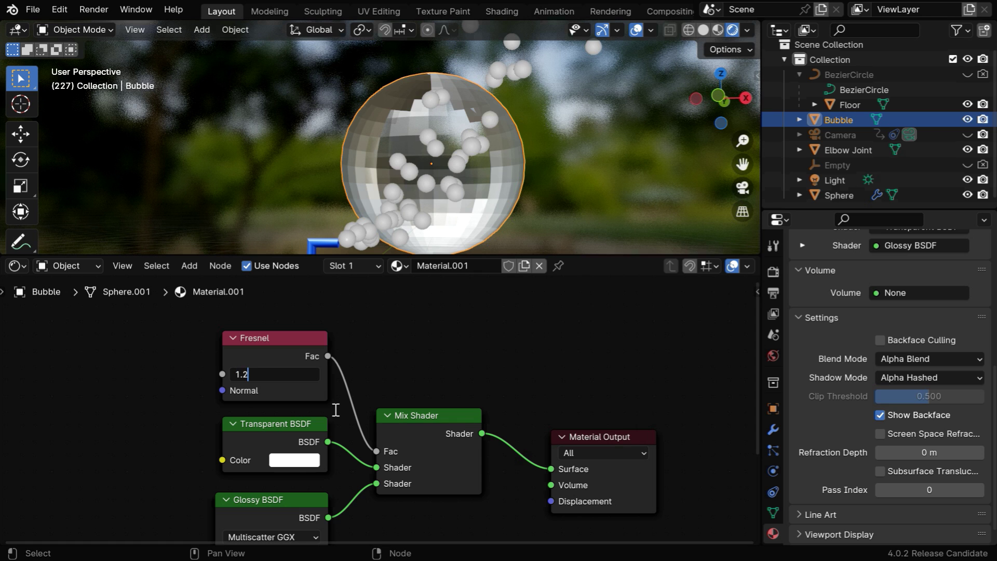
text(1.2)
key(Return)
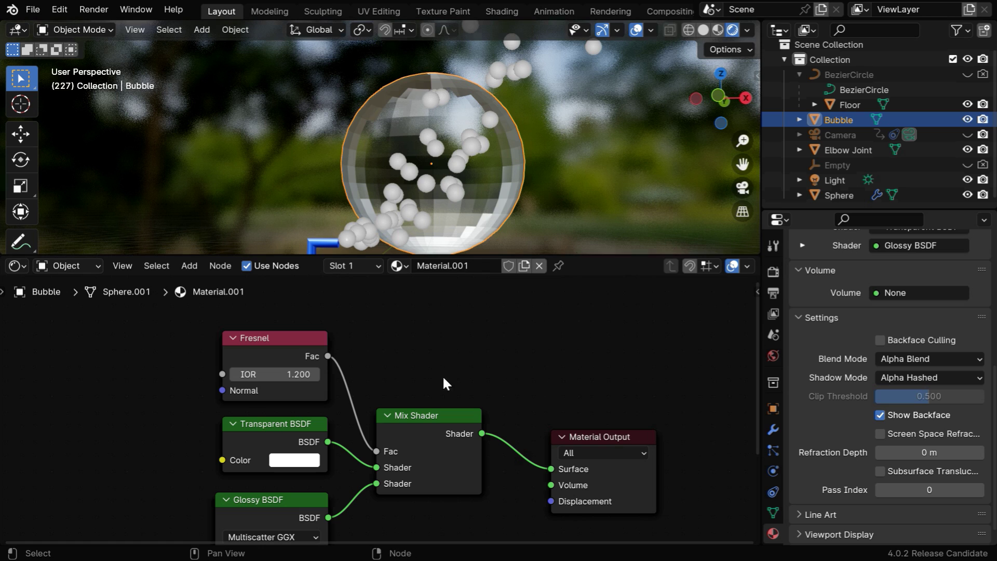
Make the Glossy BSDF colour pure white with roughness 0.1, then enlarge the 3D viewport
middle_drag(362, 461, 356, 321)
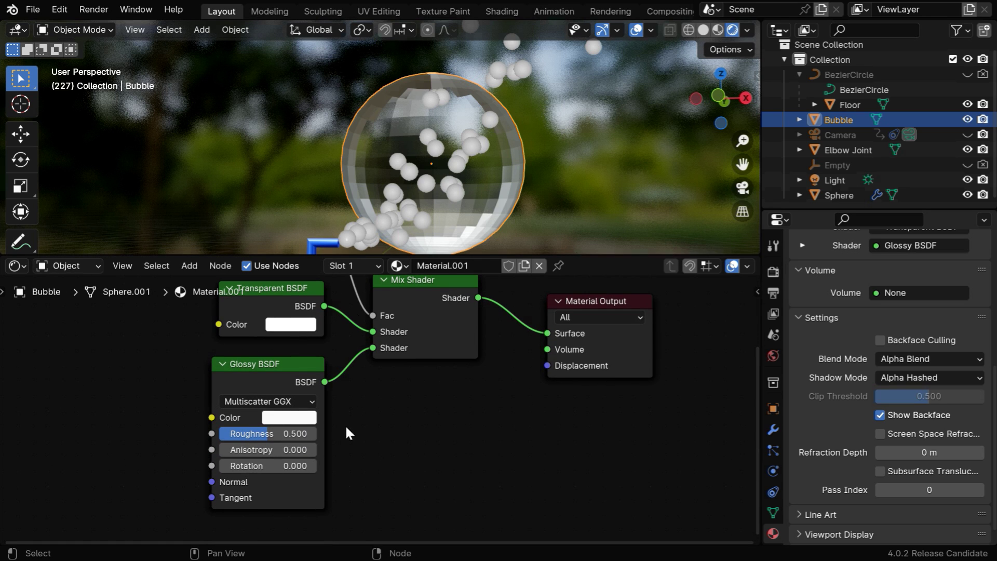
click(298, 419)
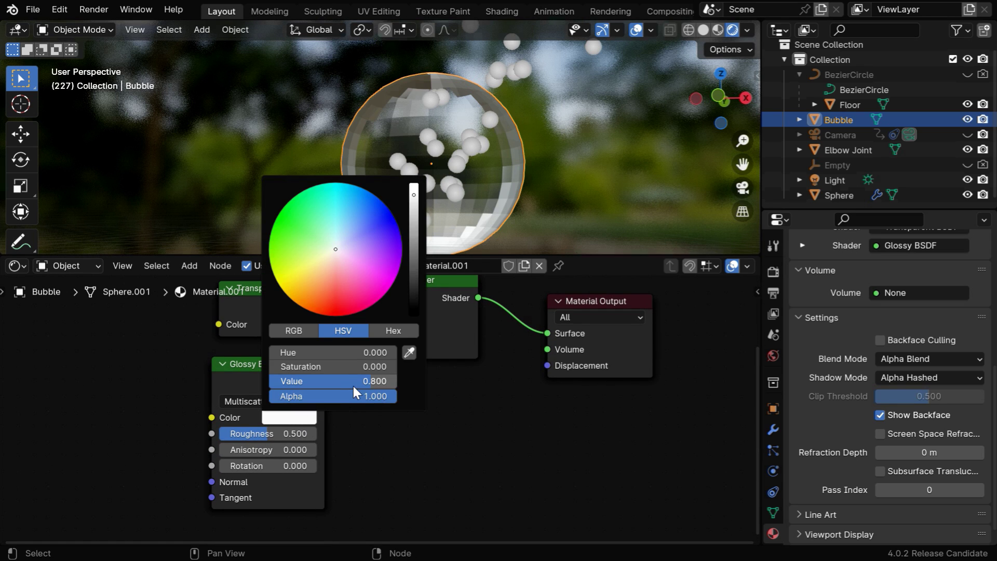
drag(414, 195, 414, 184)
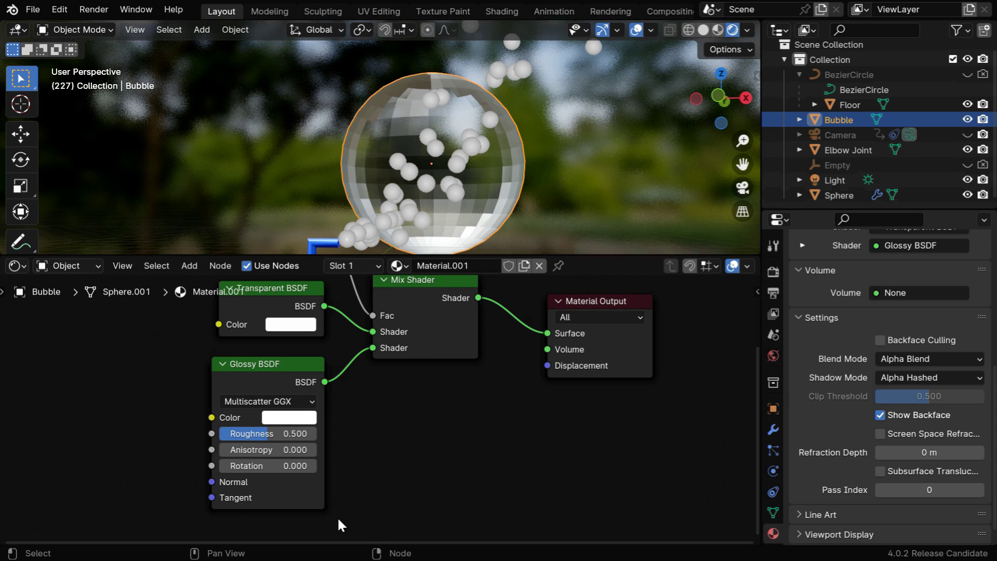
click(306, 434)
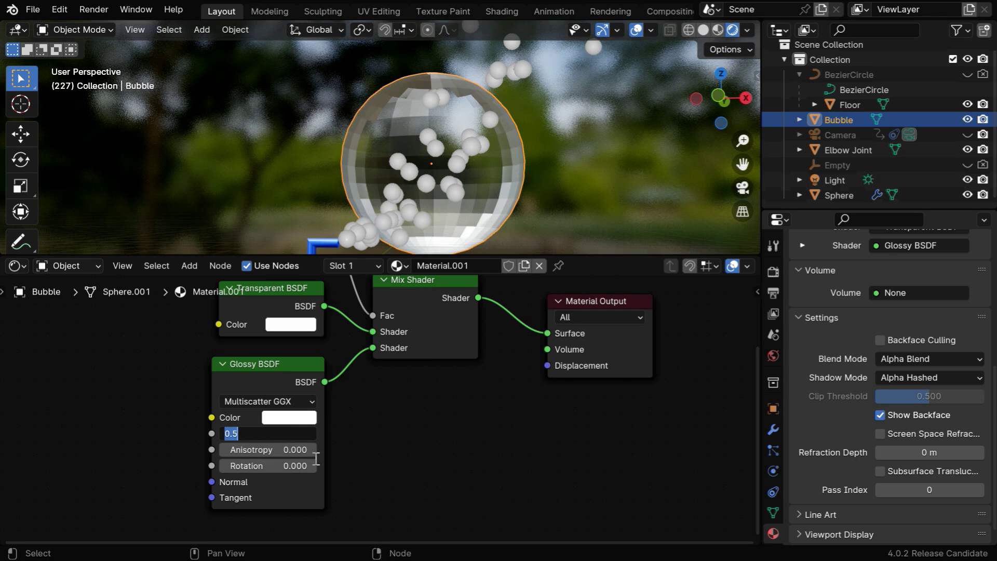
text(.1)
key(Return)
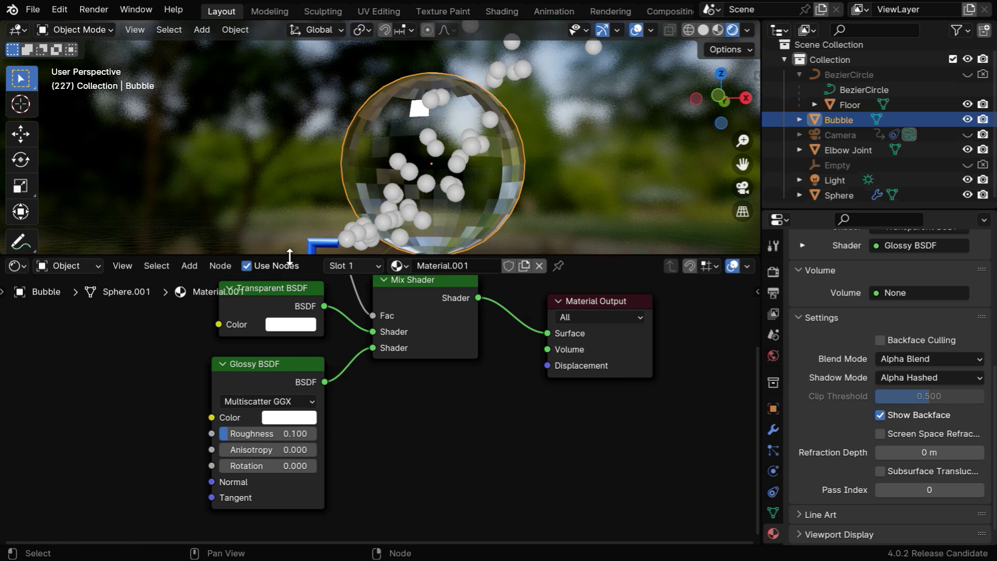
drag(288, 258, 290, 555)
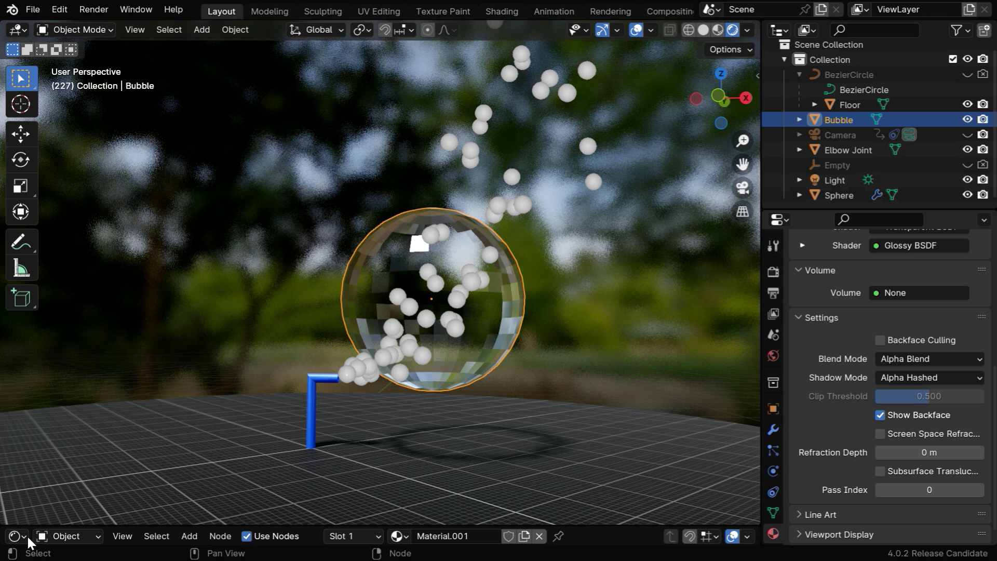
click(18, 536)
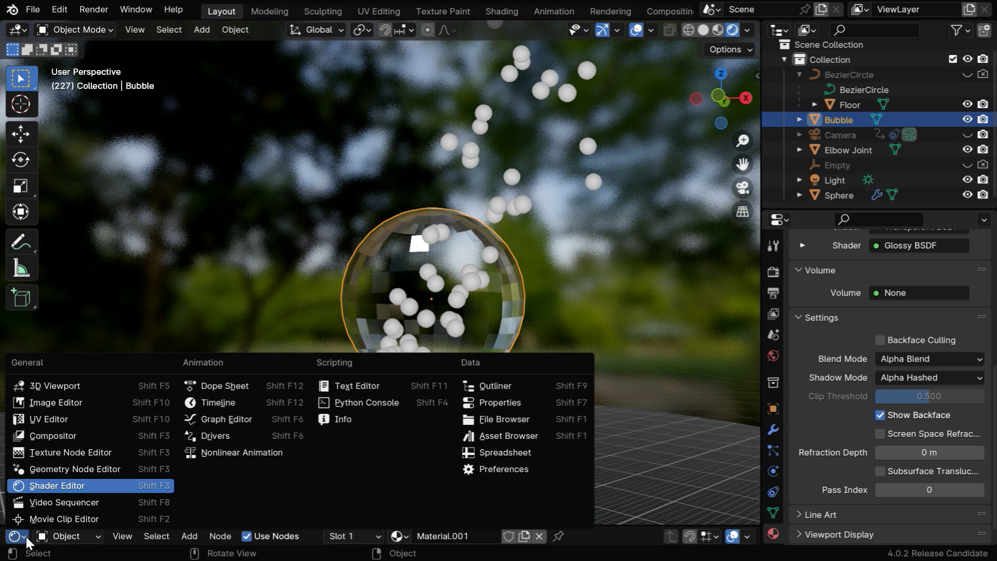
Switch the bottom area to a Timeline and smooth-shade the Bubble object
click(224, 404)
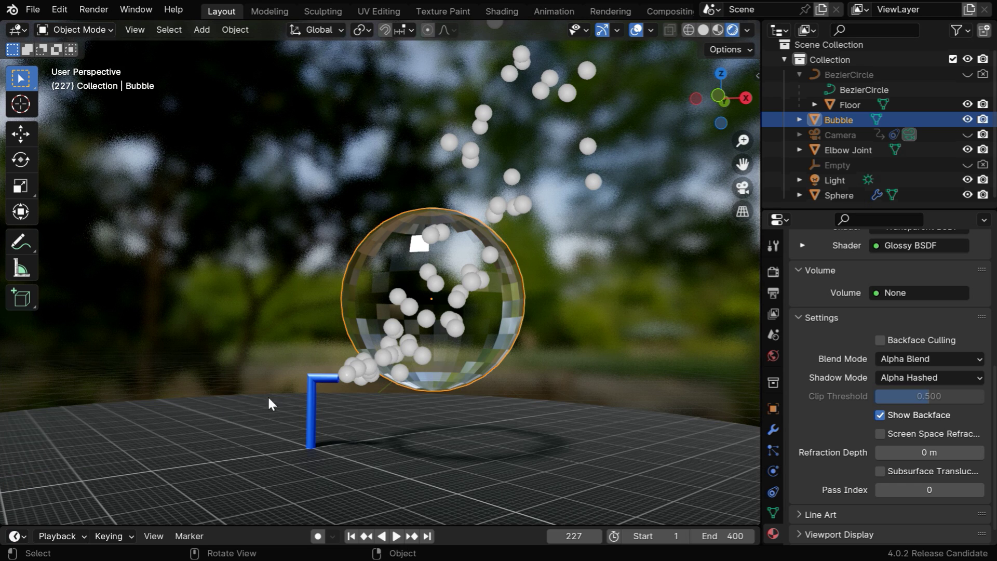
click(236, 30)
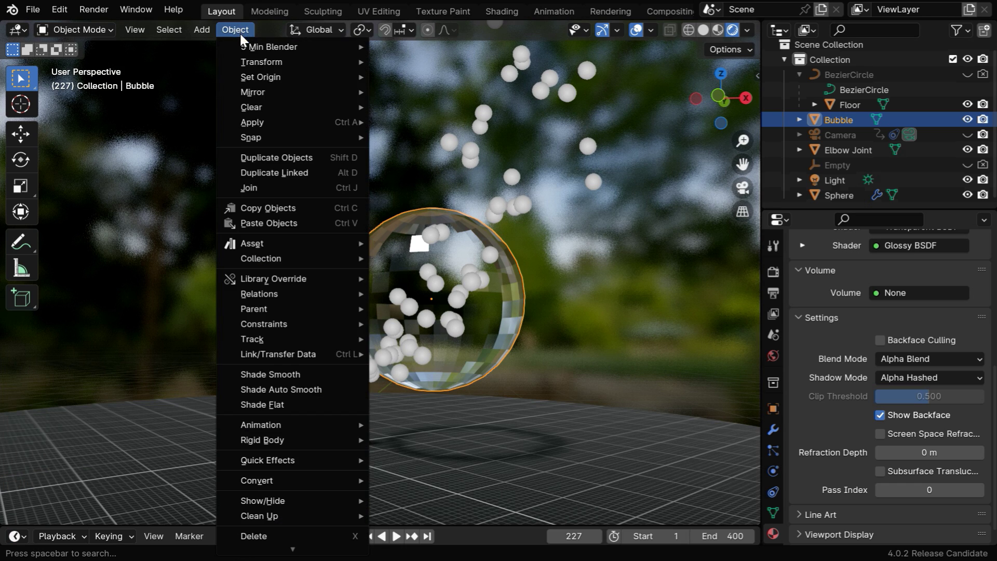
click(272, 391)
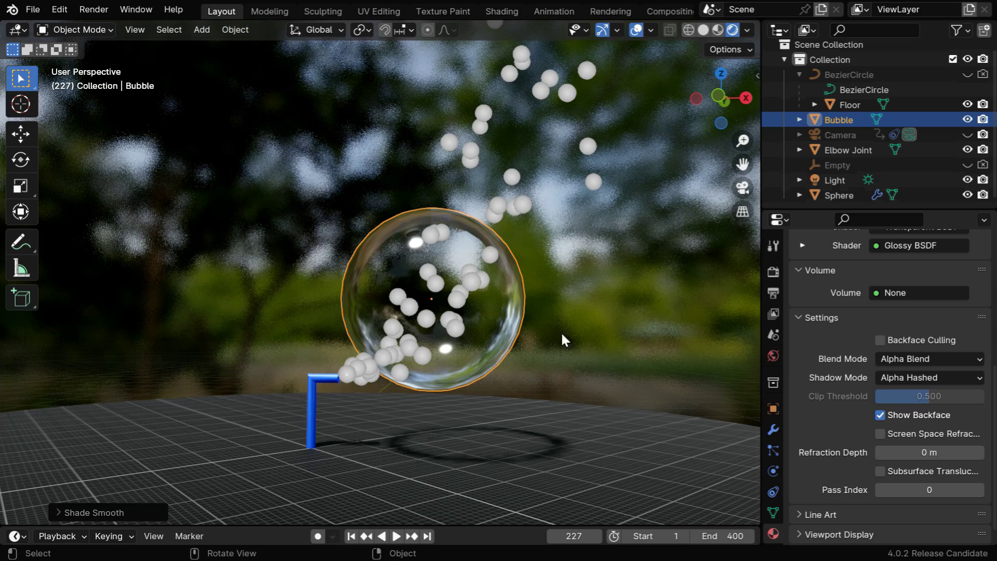
Set the Sphere's particle Render As option to Object
click(345, 373)
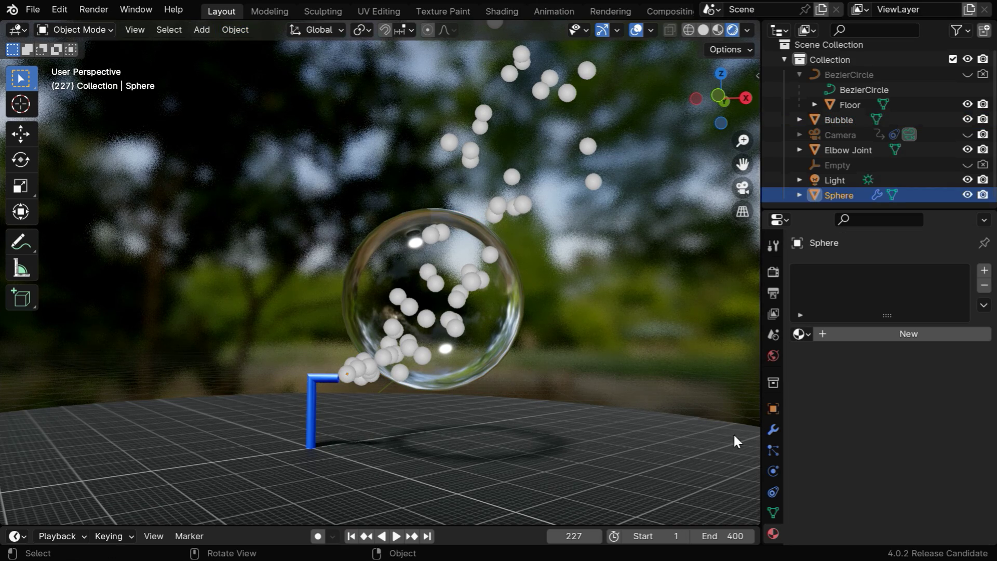
click(772, 449)
scroll(875, 450, down, 10)
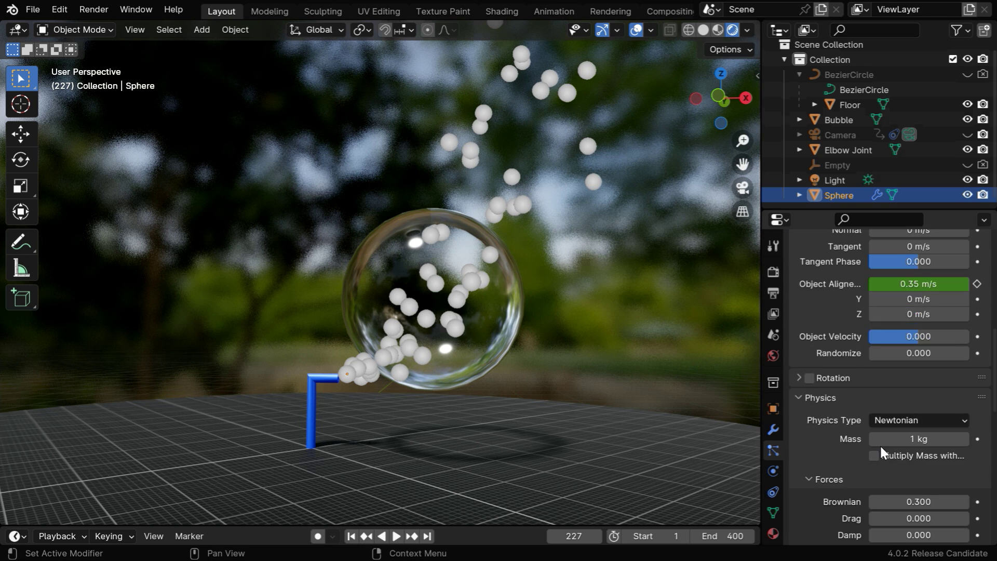
scroll(879, 444, down, 10)
click(794, 347)
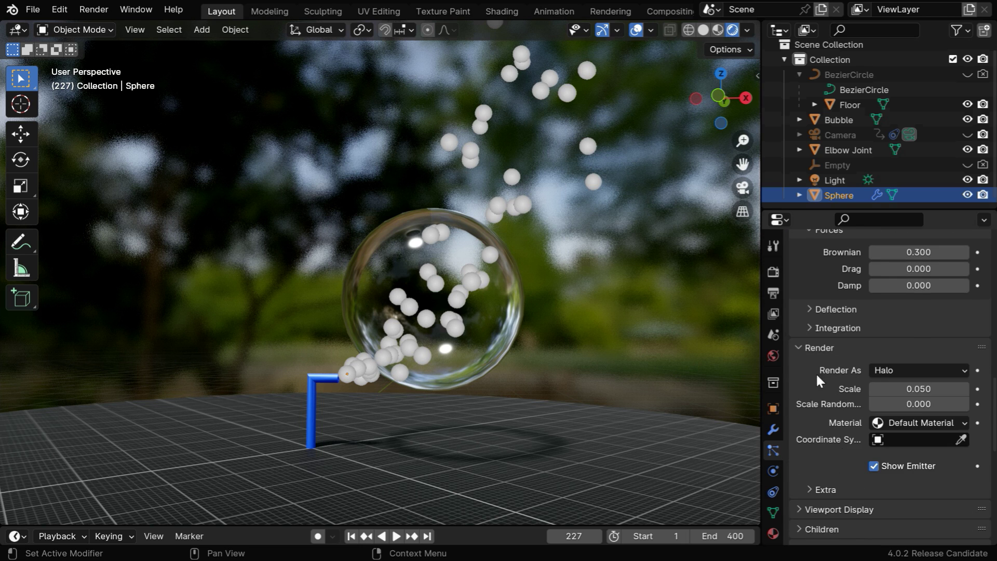
click(918, 370)
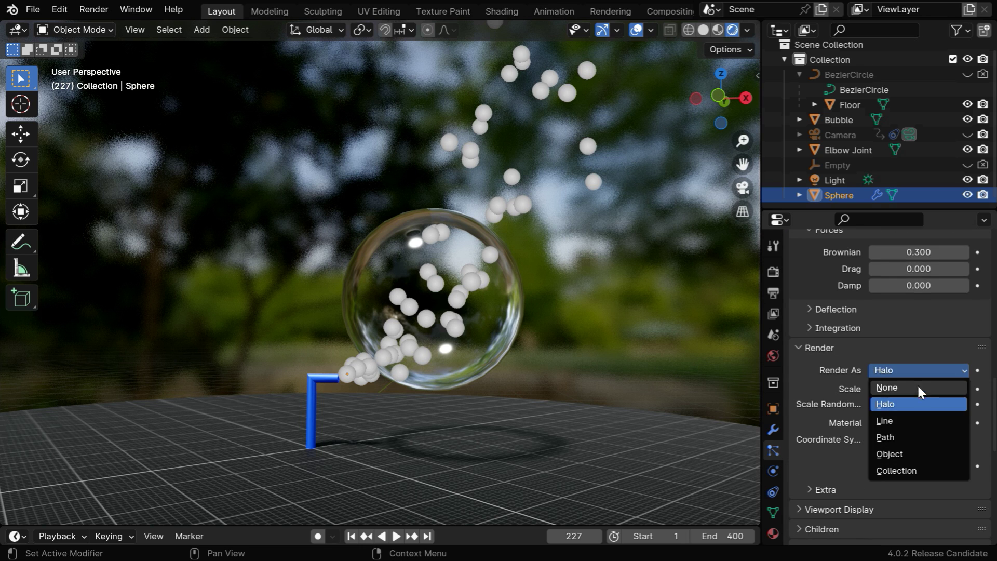
click(918, 454)
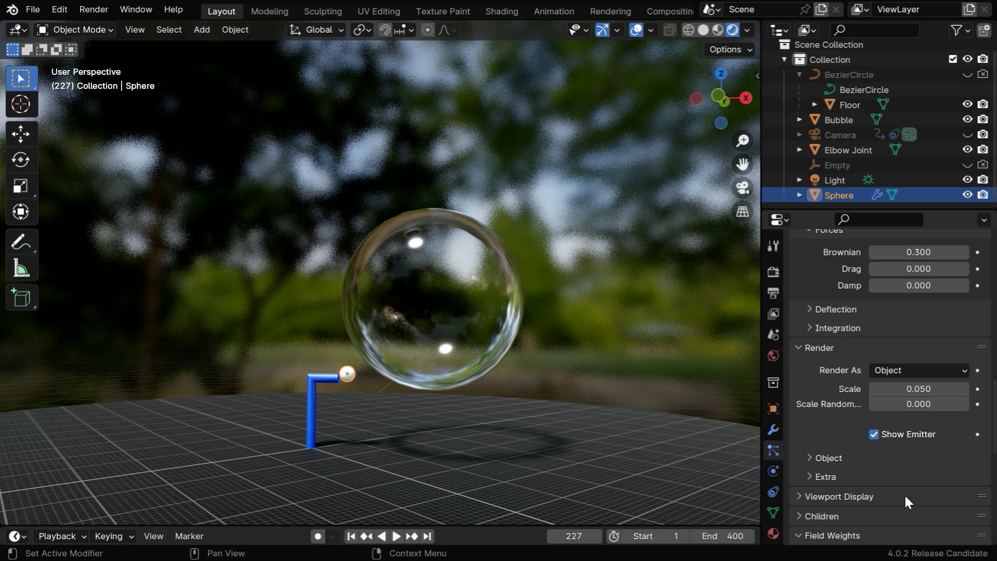
click(813, 458)
scroll(873, 477, down, 3)
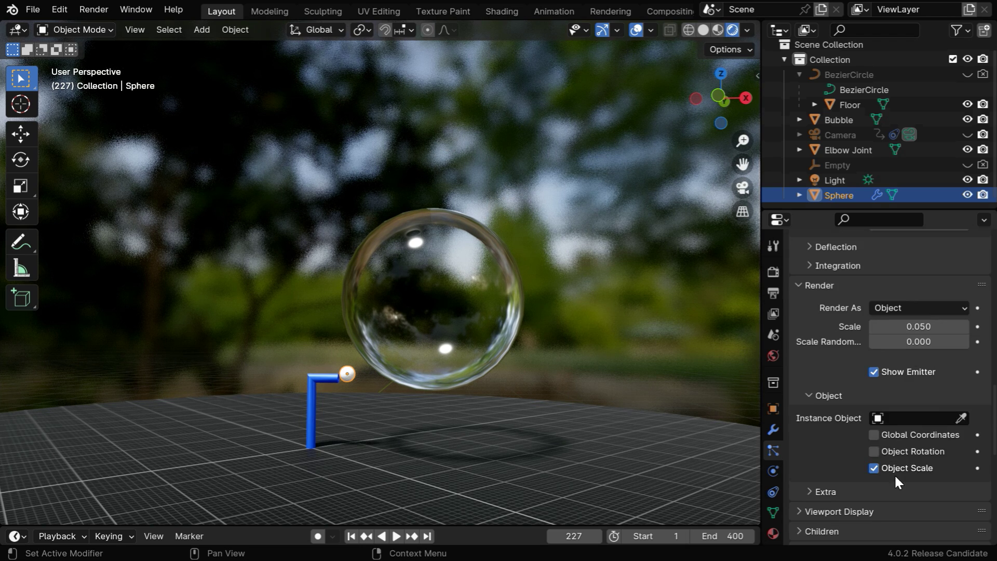
Instance Bubble as the particle object with a render scale of 0.1
click(881, 420)
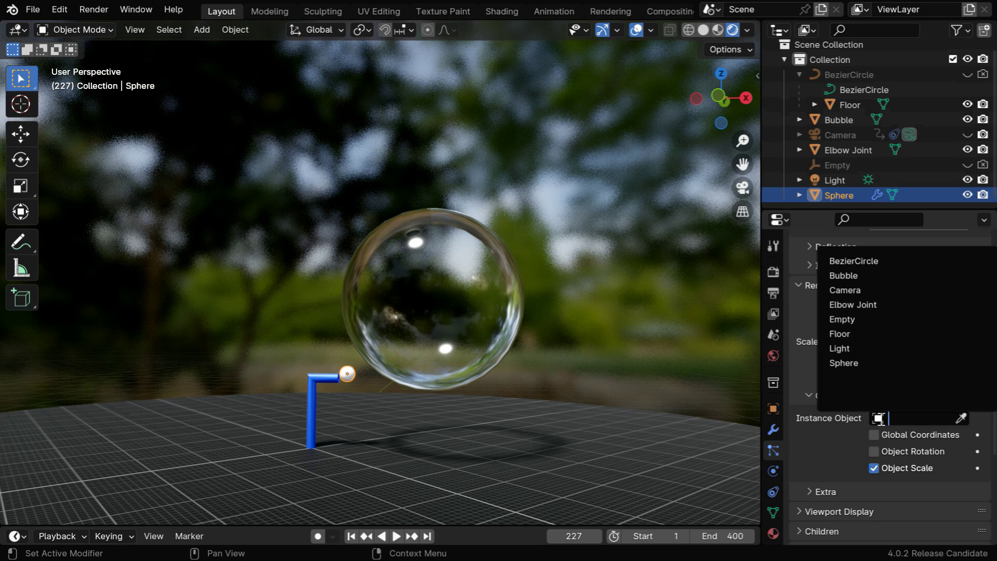
click(861, 281)
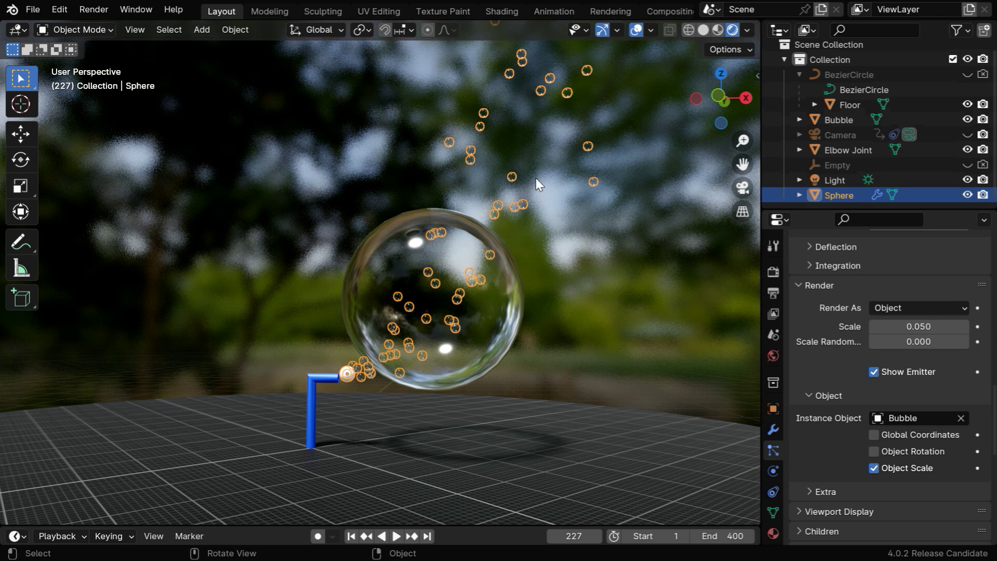
click(578, 269)
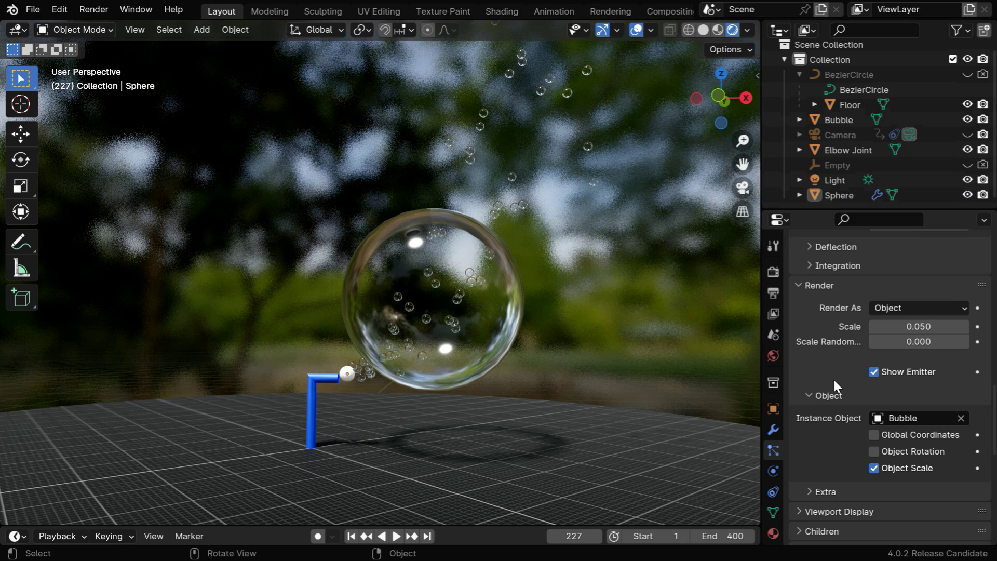
click(919, 326)
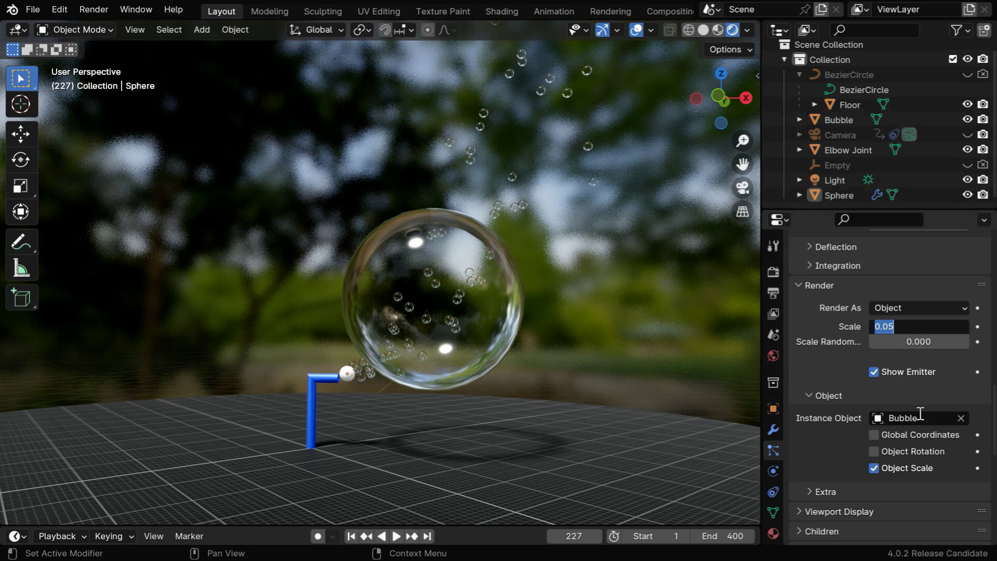
text(.1)
key(Return)
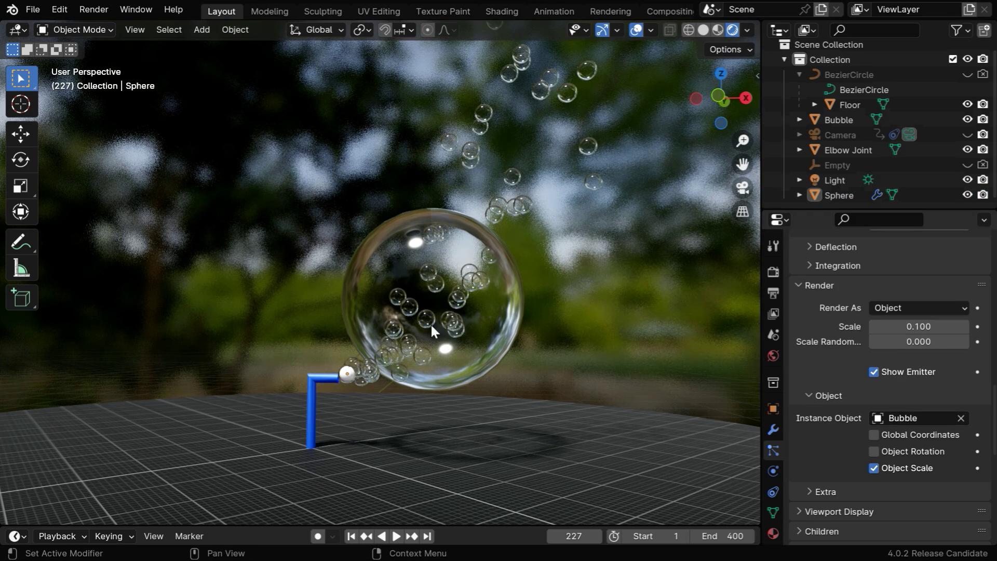
Hide the Bubble and Sphere objects in the Outliner
click(967, 119)
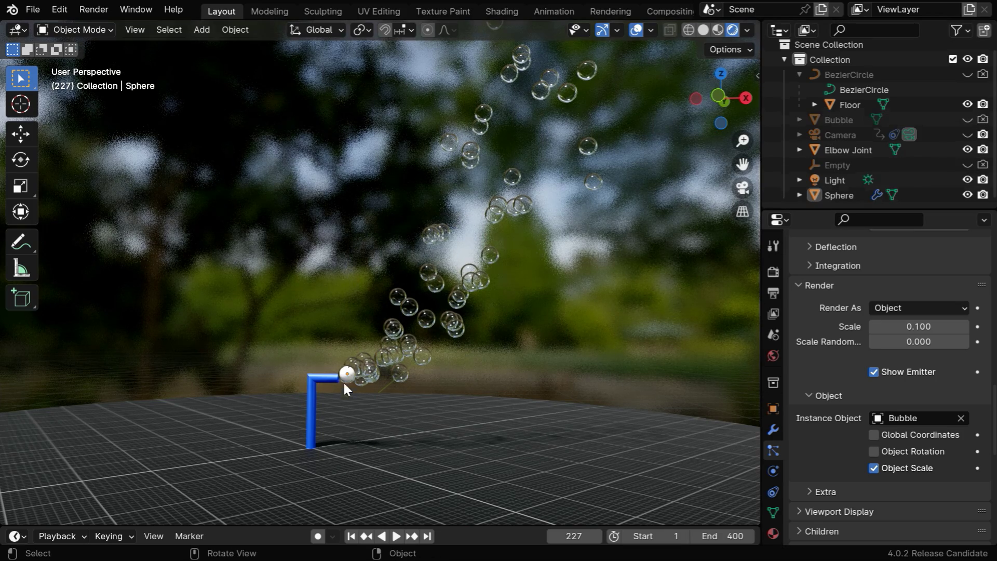
click(359, 379)
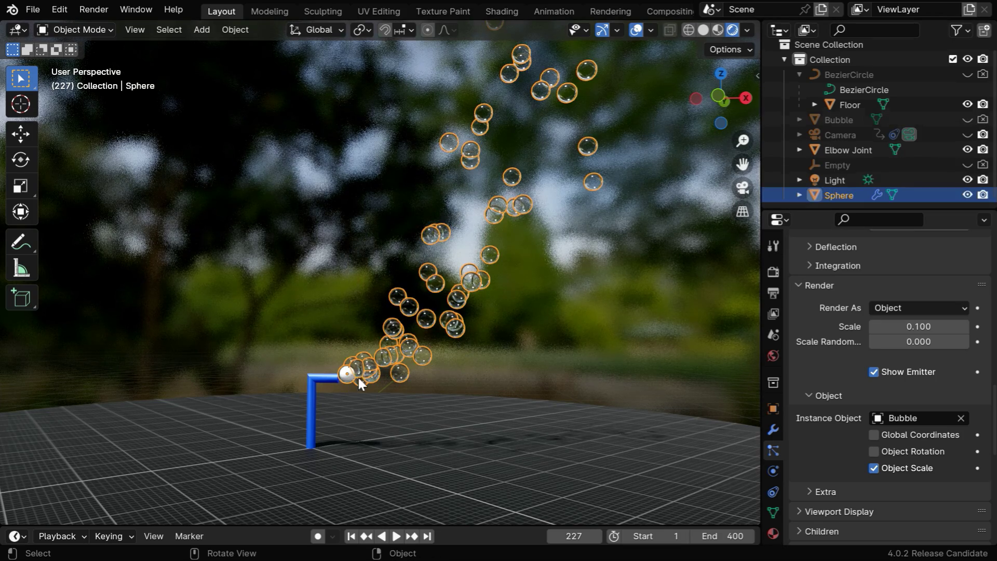
click(968, 195)
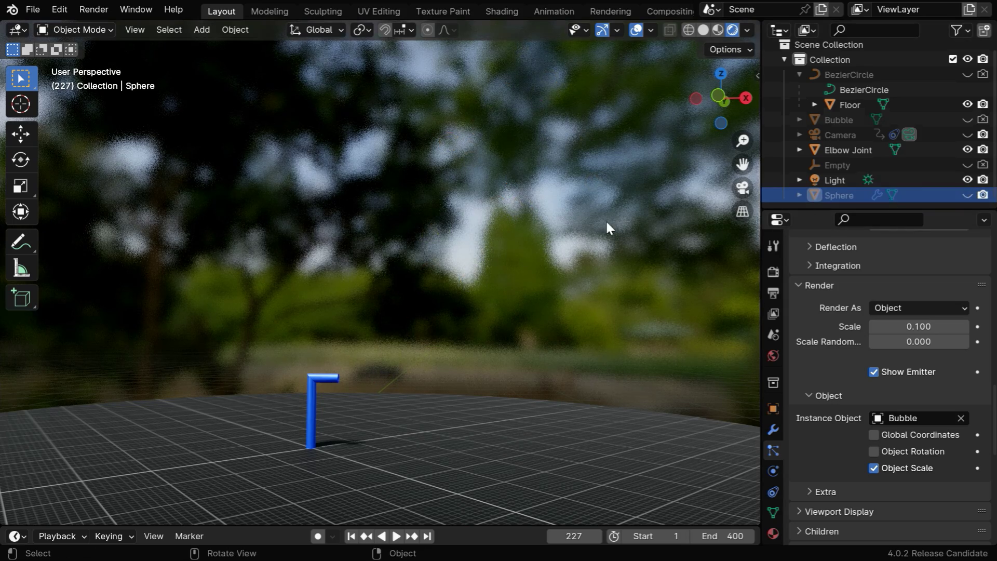
Unhide the Sphere and scale it to 0.001 on X, Y and Z
click(967, 195)
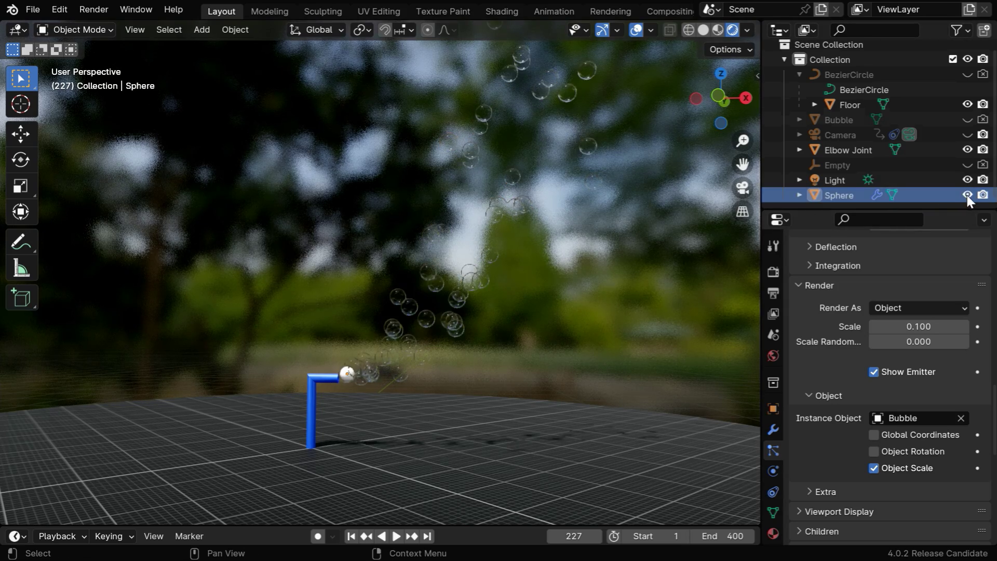
click(772, 407)
scroll(935, 446, up, 8)
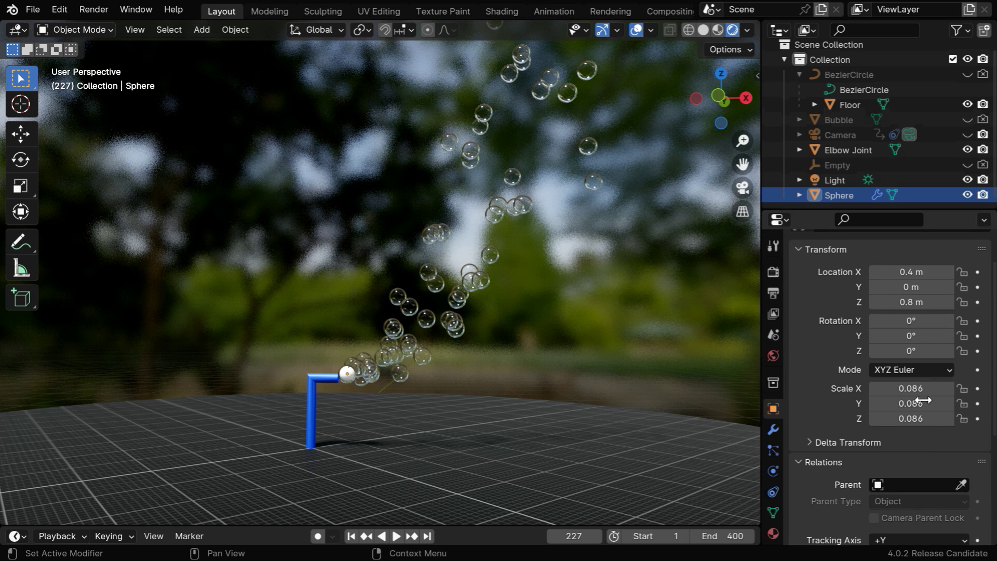
drag(924, 388, 925, 419)
text(.001)
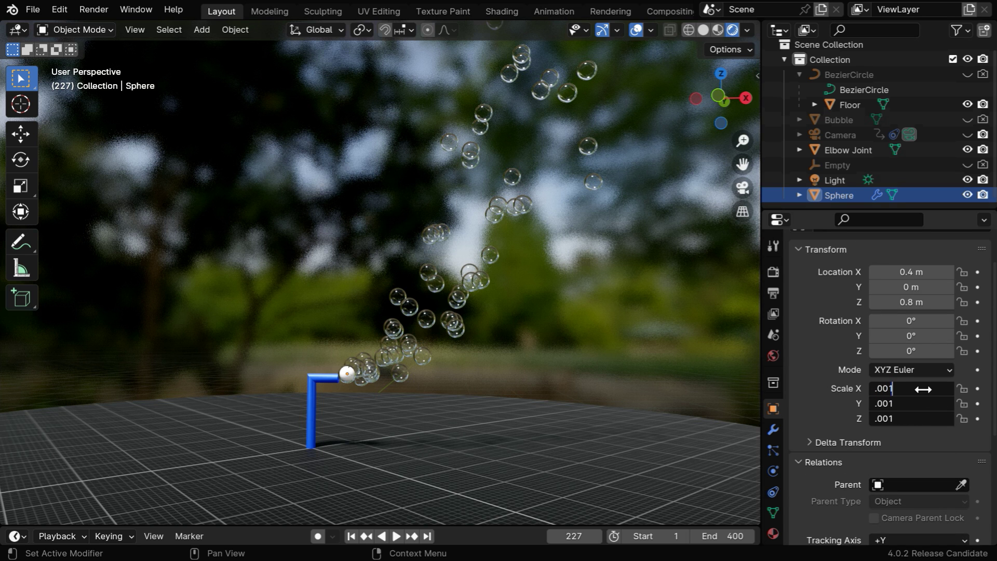
key(Return)
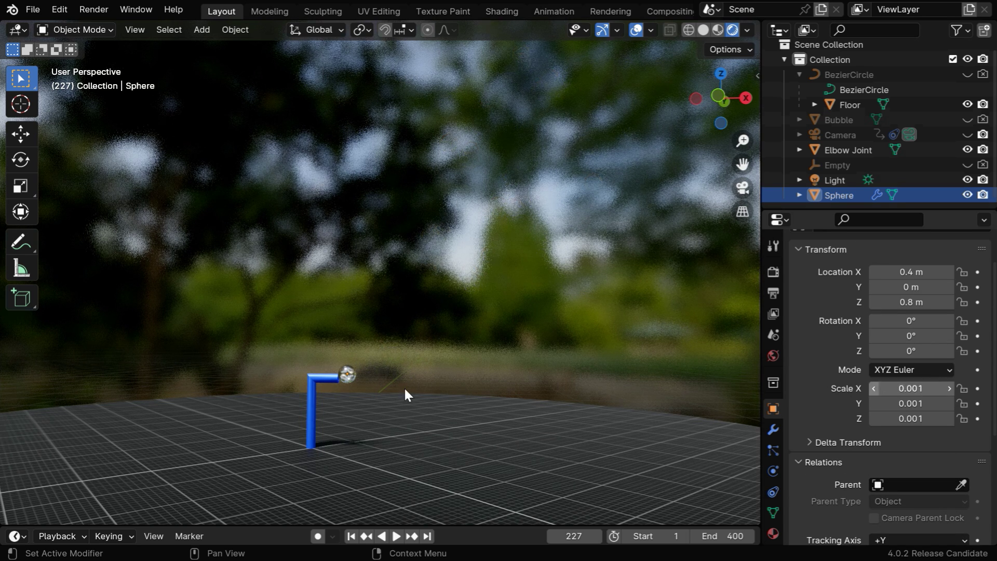
Replay the animation from frame 1, stop it, and view through the scene camera
click(351, 536)
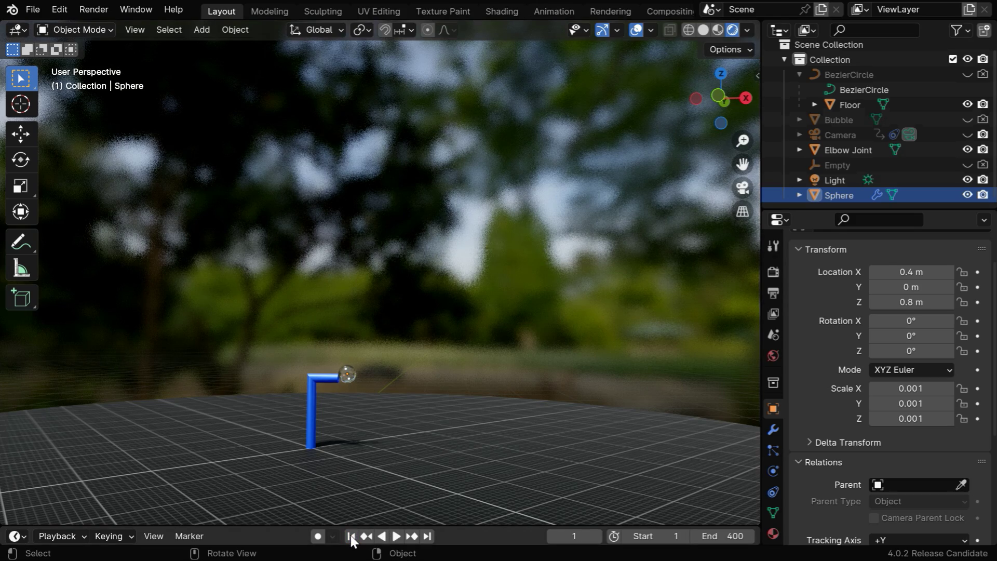
click(397, 536)
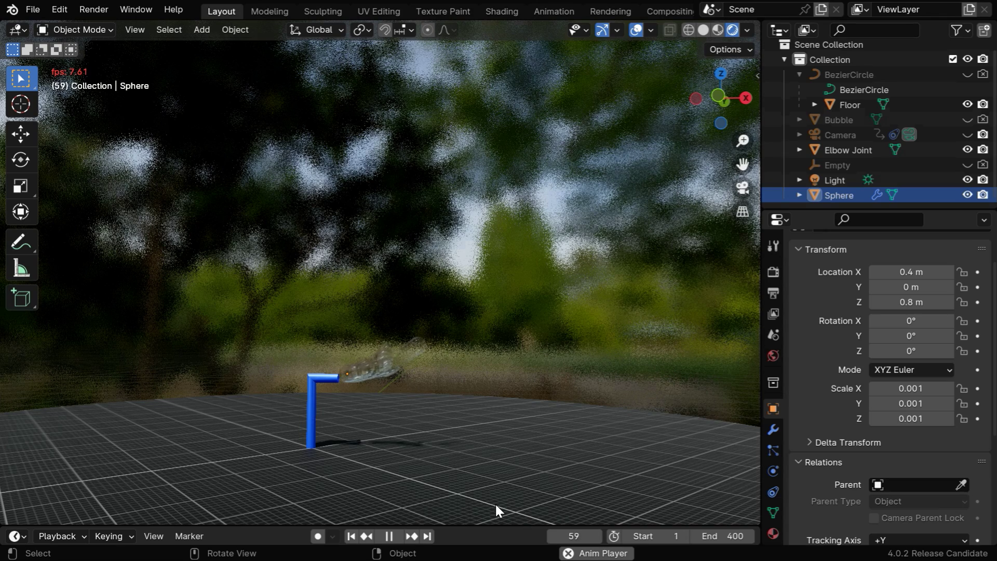
key(space)
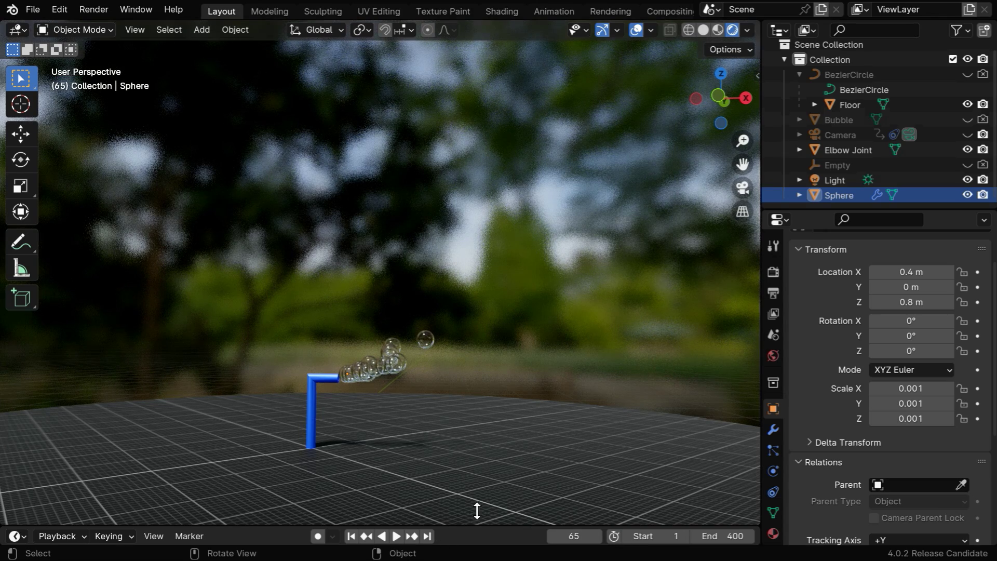
click(743, 188)
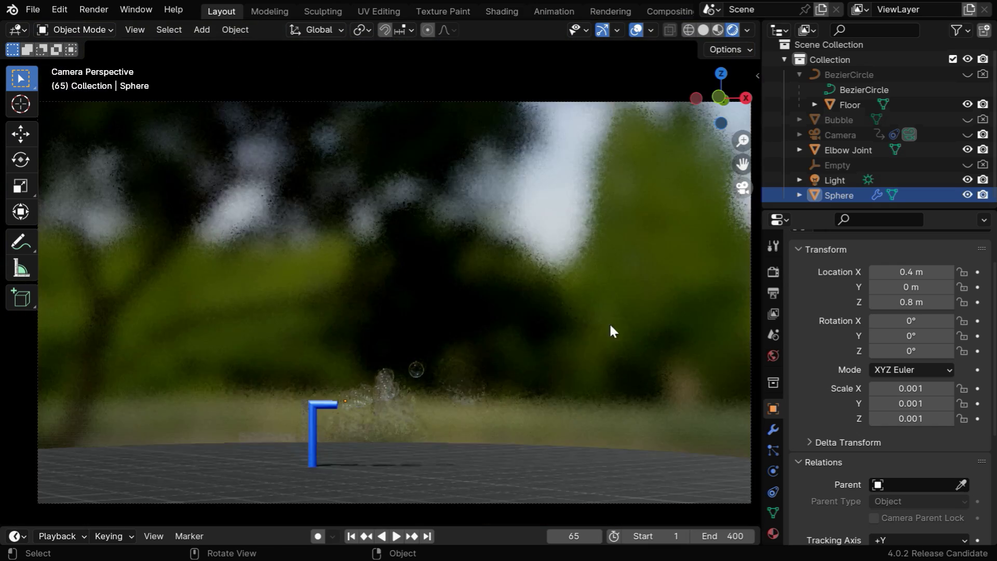
Play the animation in camera view up to about frame 160
click(396, 537)
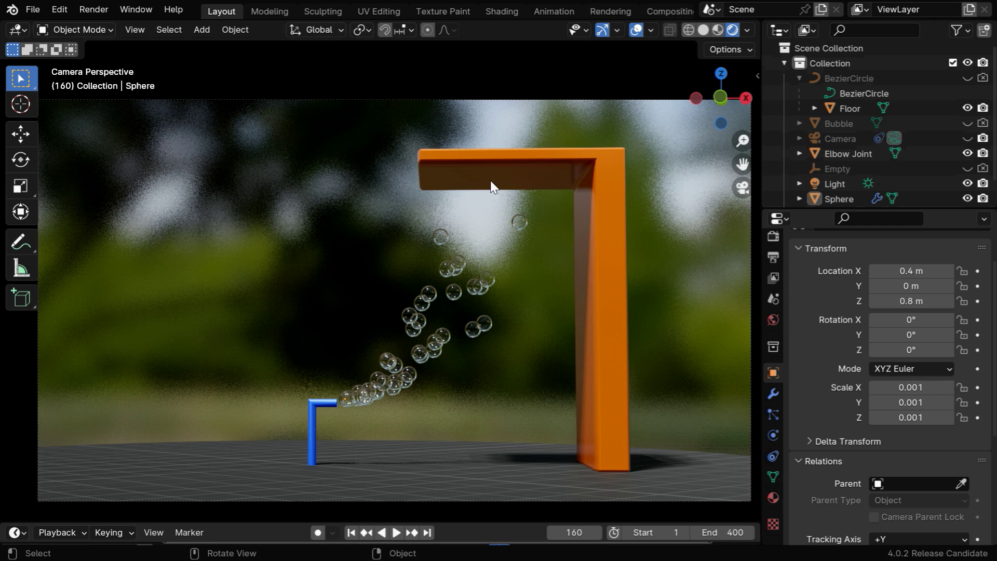
Enable Collision physics on the orange wall
click(609, 293)
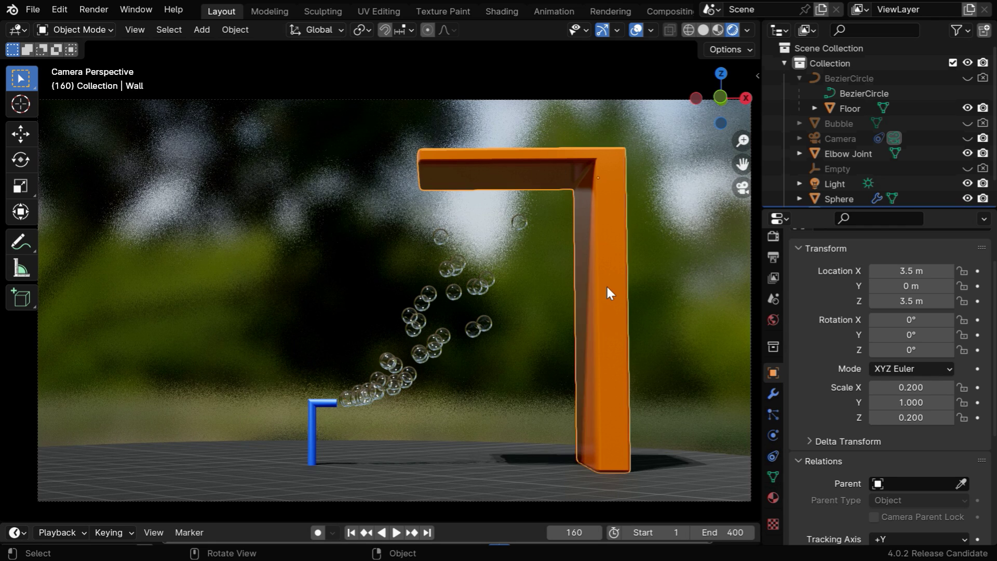
click(774, 436)
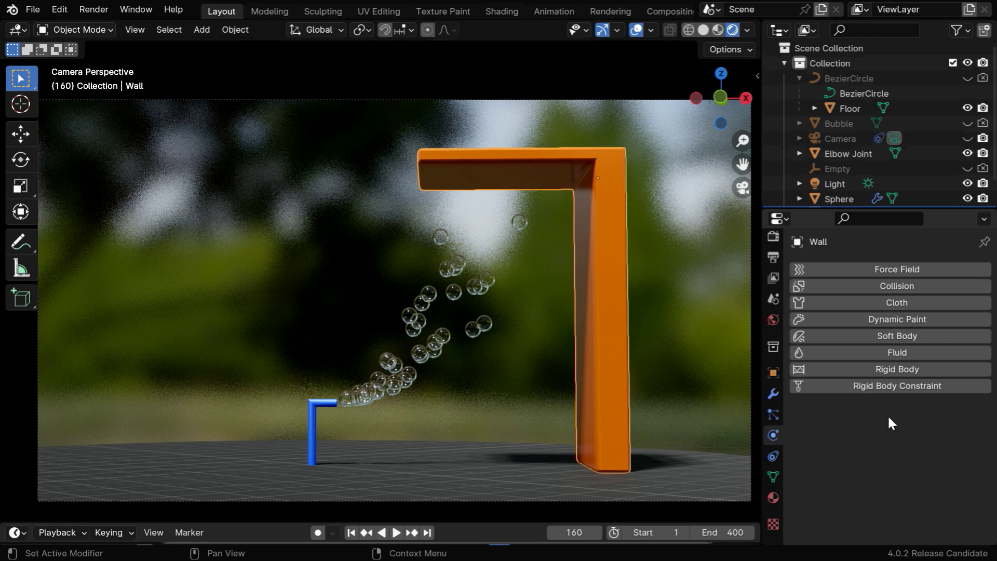
click(899, 285)
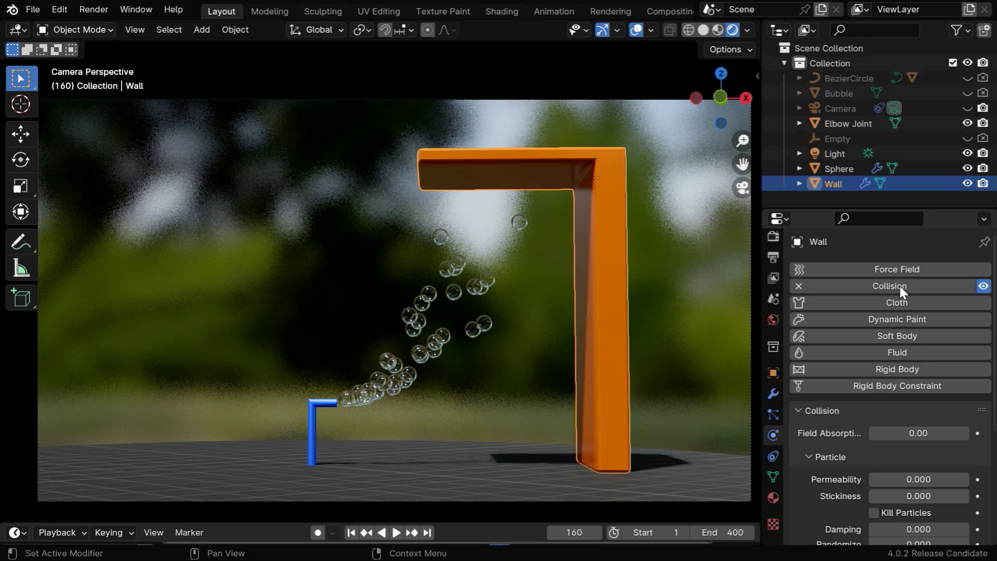
Enable Die on Hit in the Sphere's particle deflection settings and replay the animation
click(364, 395)
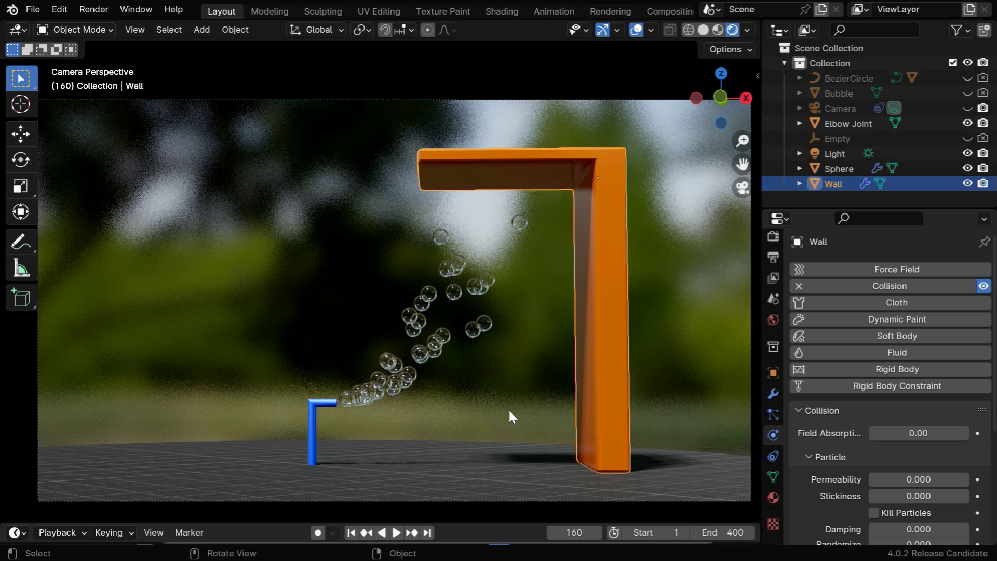
click(774, 414)
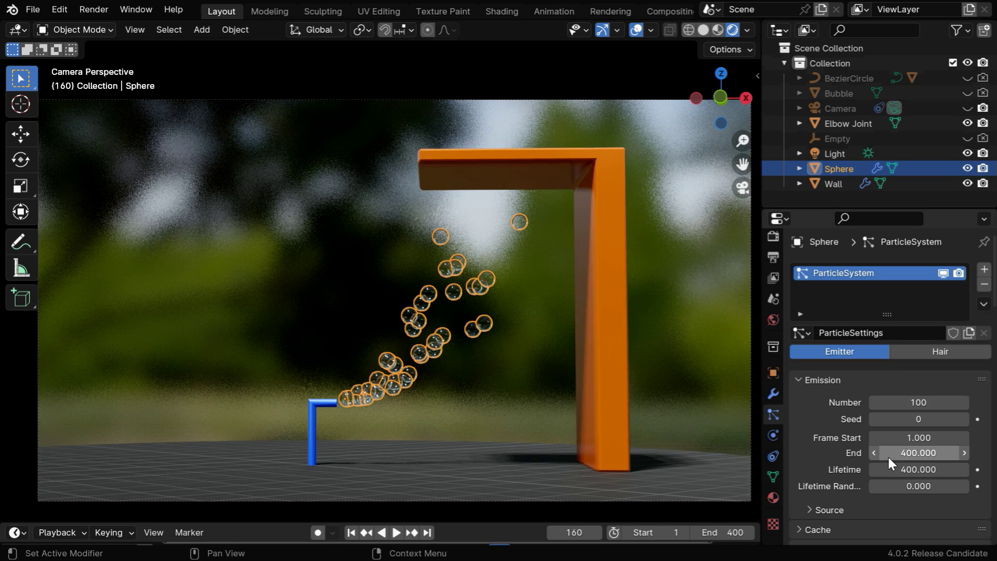
scroll(888, 456, down, 15)
scroll(888, 456, down, 8)
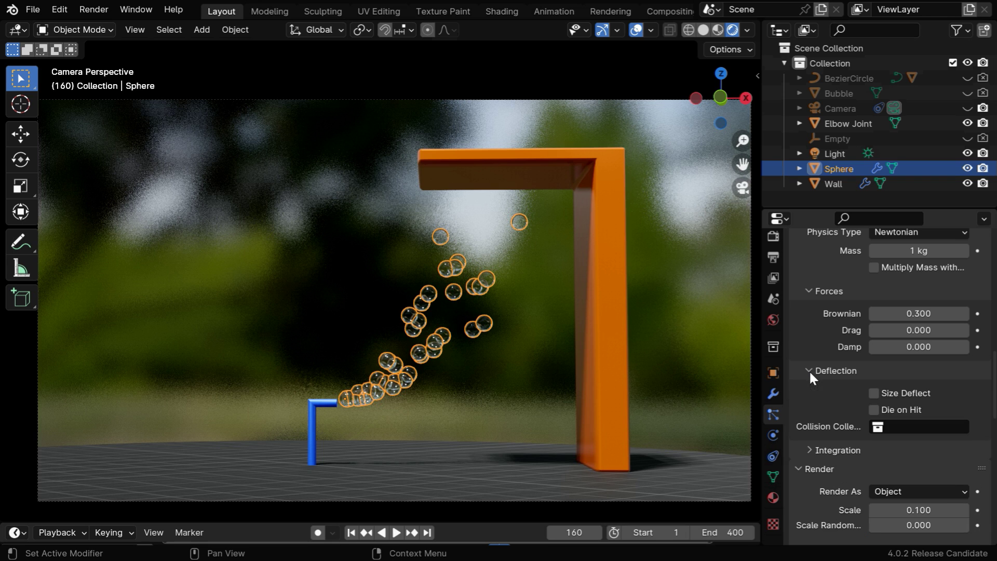
click(874, 409)
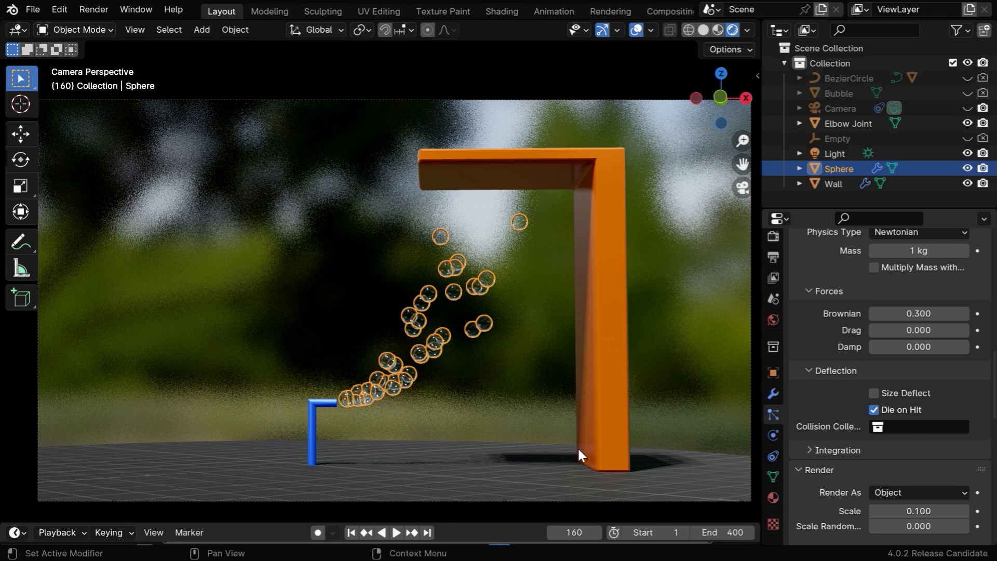
key(alt+a)
click(397, 532)
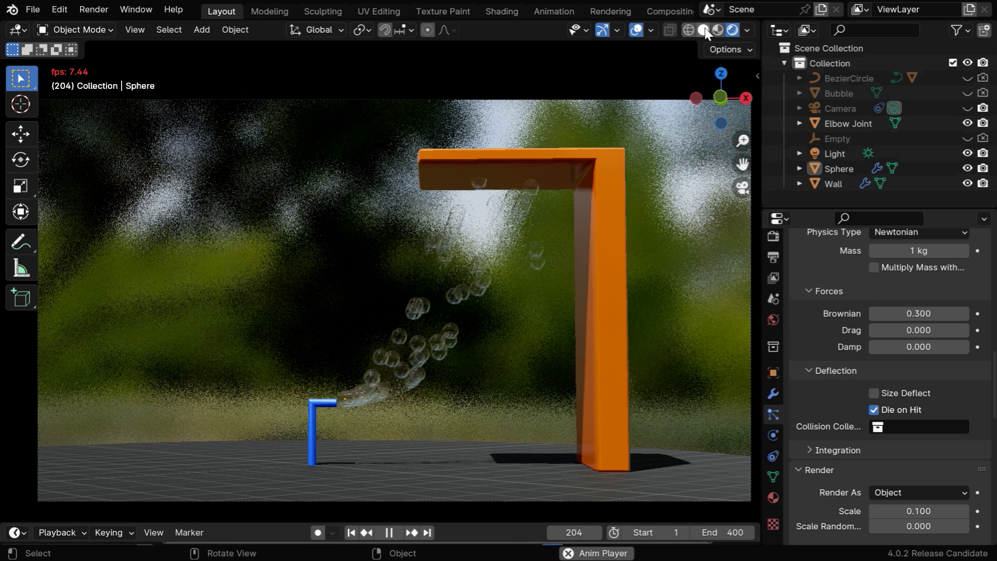
Preview in Solid shading, return to Rendered, and pause playback at frame 340
click(703, 30)
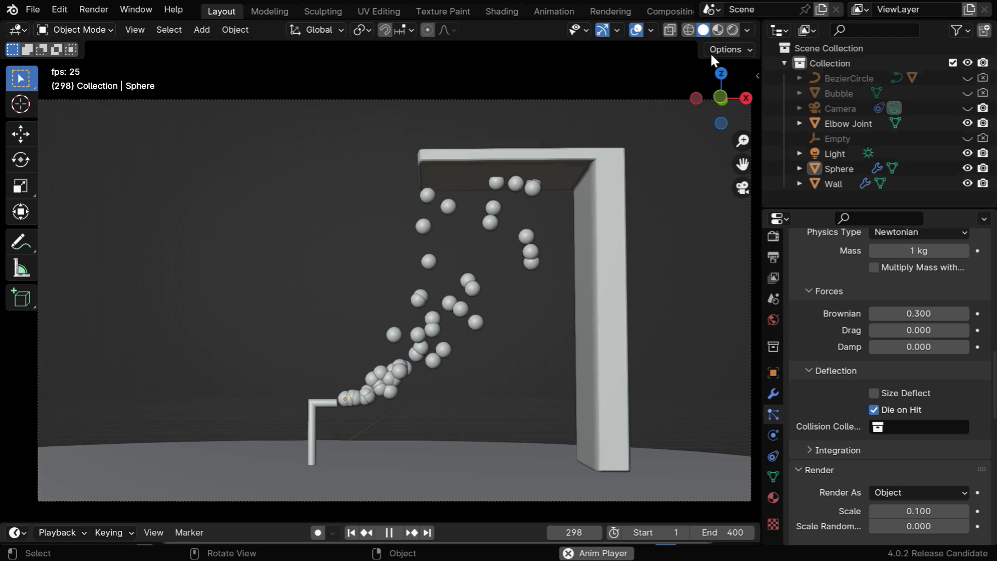
click(732, 30)
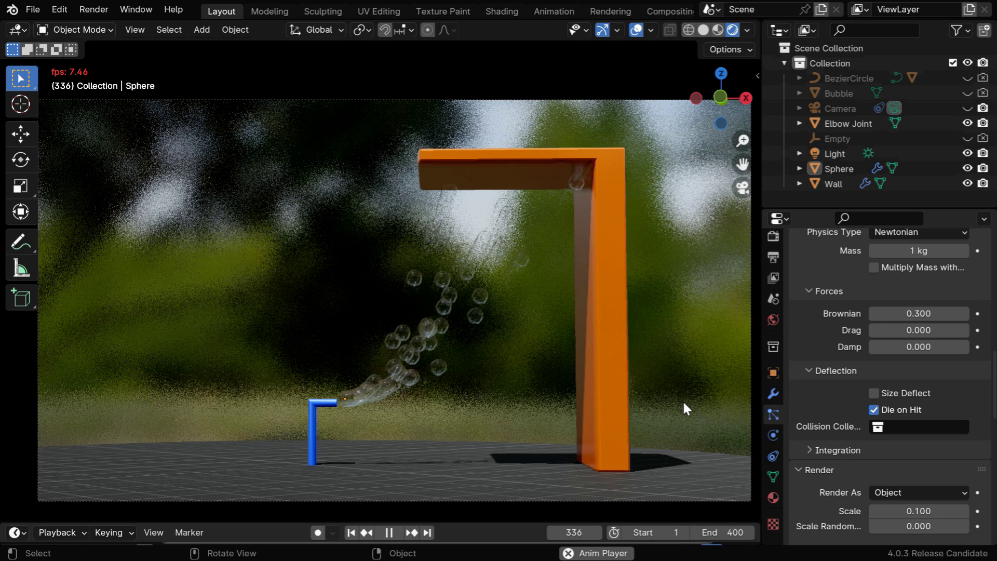
key(space)
Delete all existing bakes in the particle cache and run Bake All Dynamics
scroll(838, 349, up, 10)
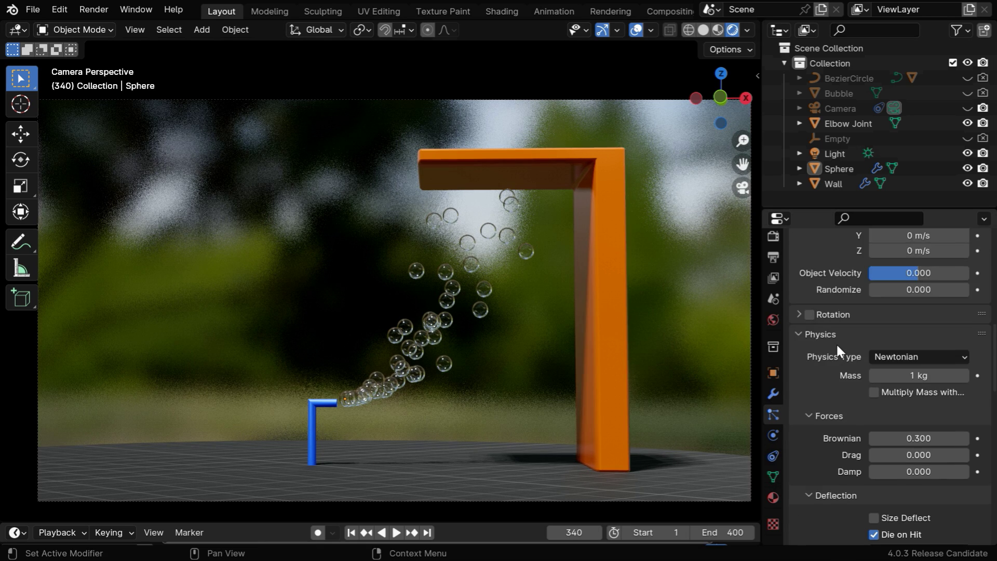
click(798, 252)
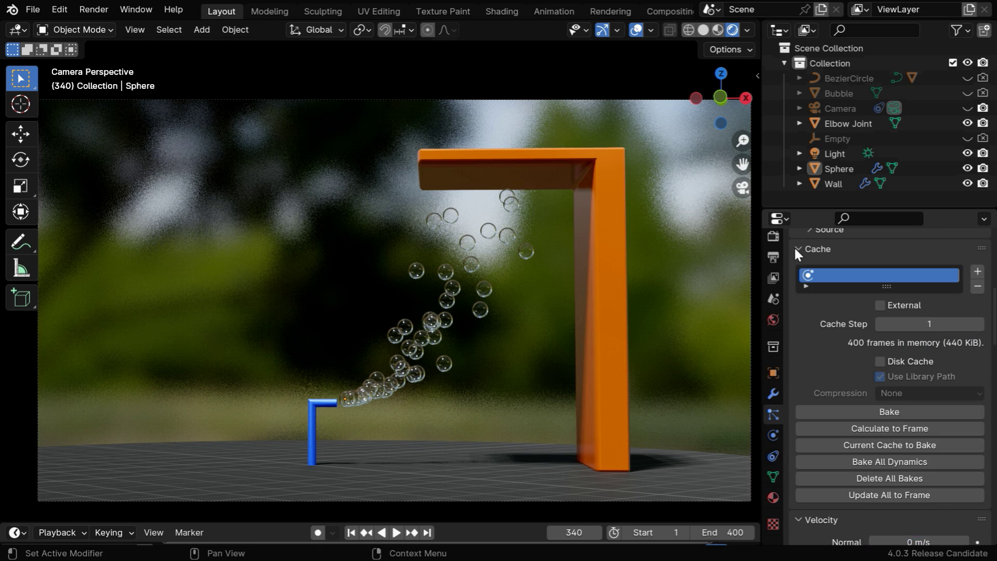
click(876, 481)
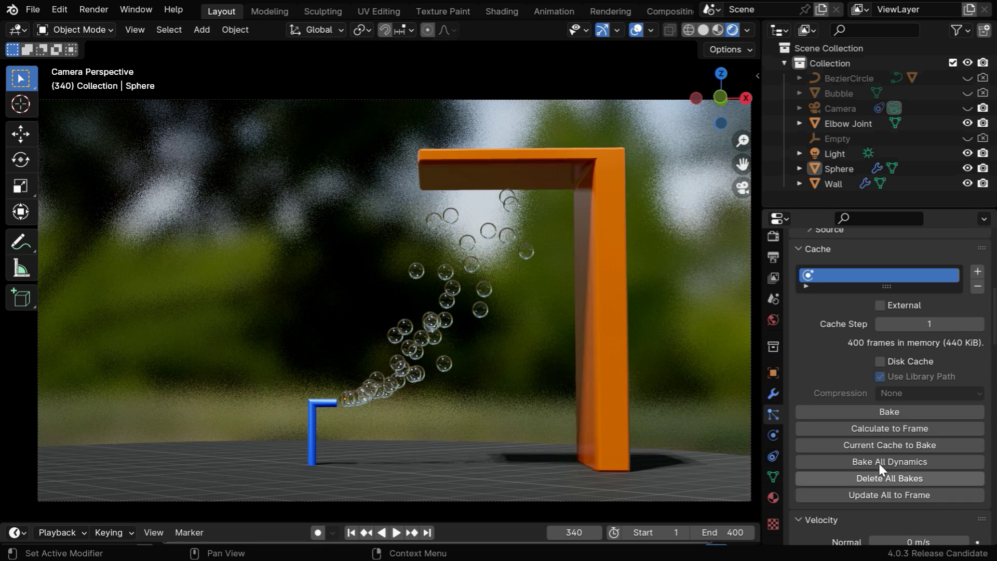
click(890, 462)
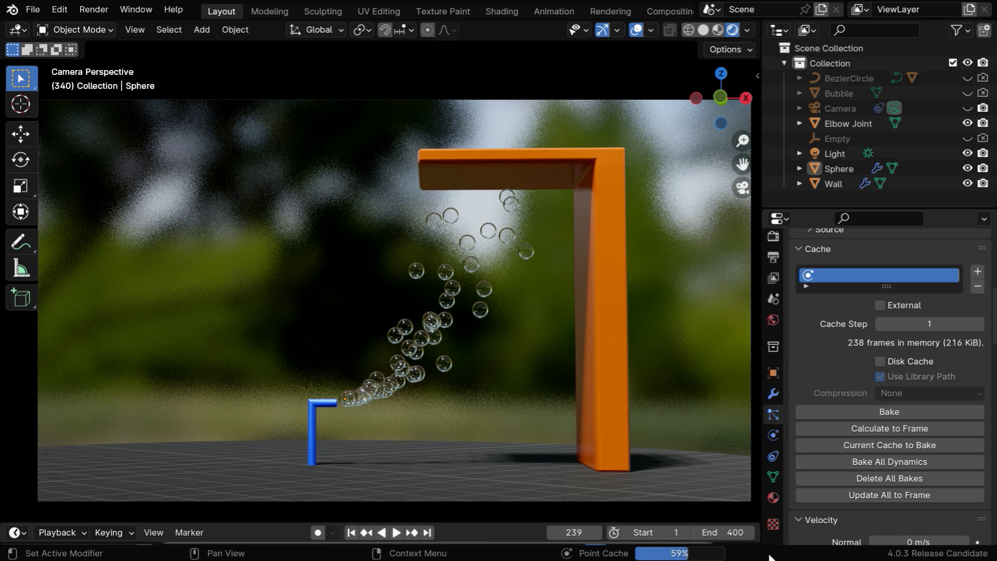